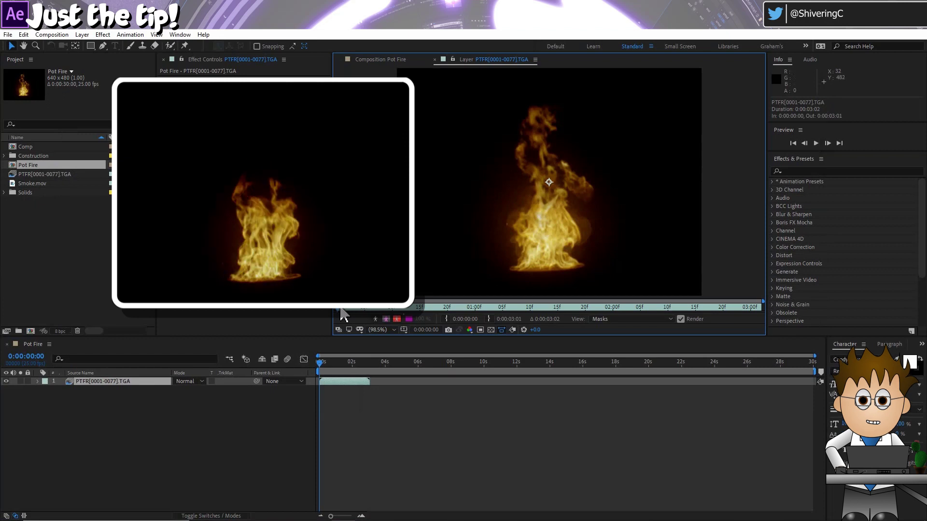
- Scrub through the fire footage frames, then close its Layer panel
{"action": "left_click_drag", "start_coordinate": [341, 307], "coordinate": [378, 310]}
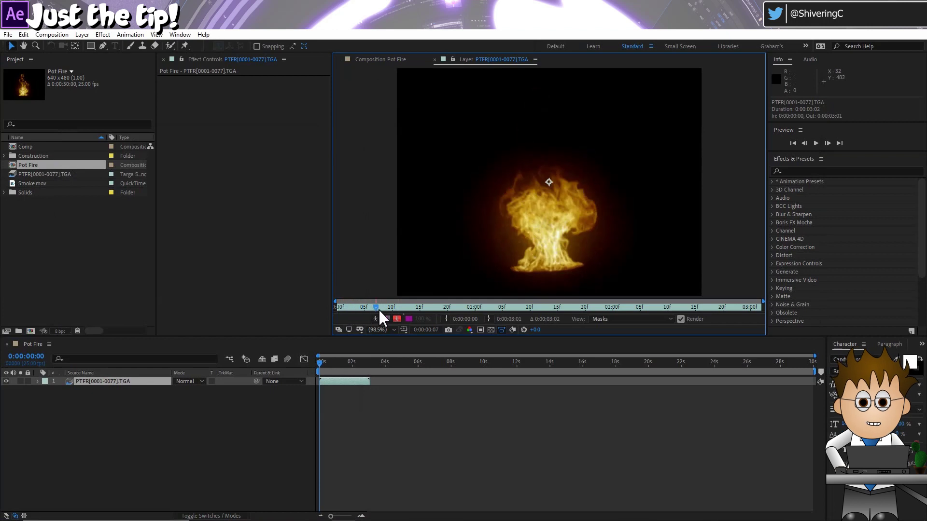
{"action": "left_click", "coordinate": [435, 59]}
- Set the PTFR[0001-0077].TGA footage to loop 10 times in Interpret Footage
{"action": "left_click", "coordinate": [30, 174]}
{"action": "right_click", "coordinate": [29, 174]}
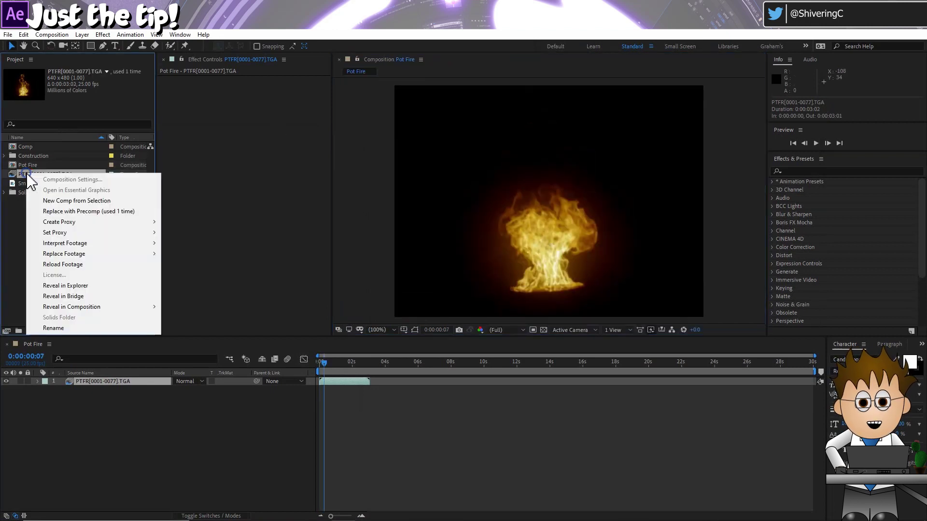
{"action": "left_click", "coordinate": [179, 247]}
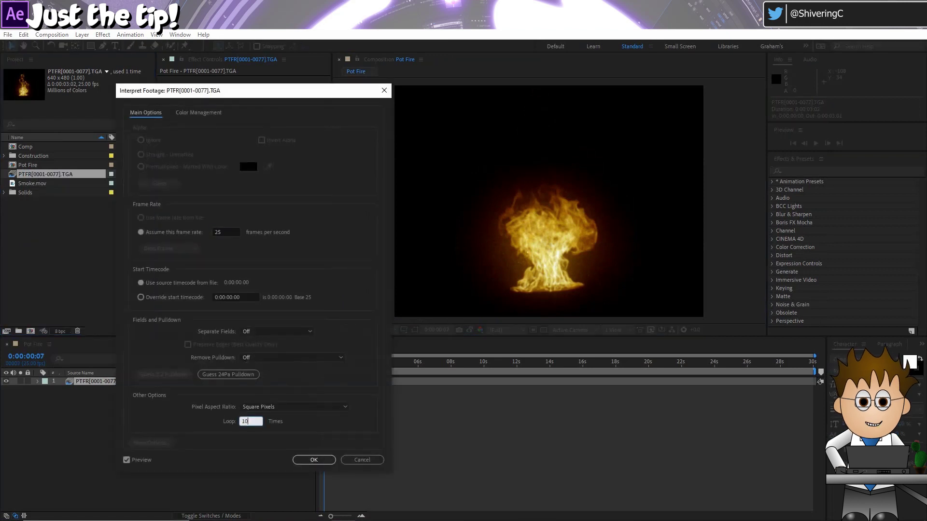
{"action": "left_click", "coordinate": [313, 460]}
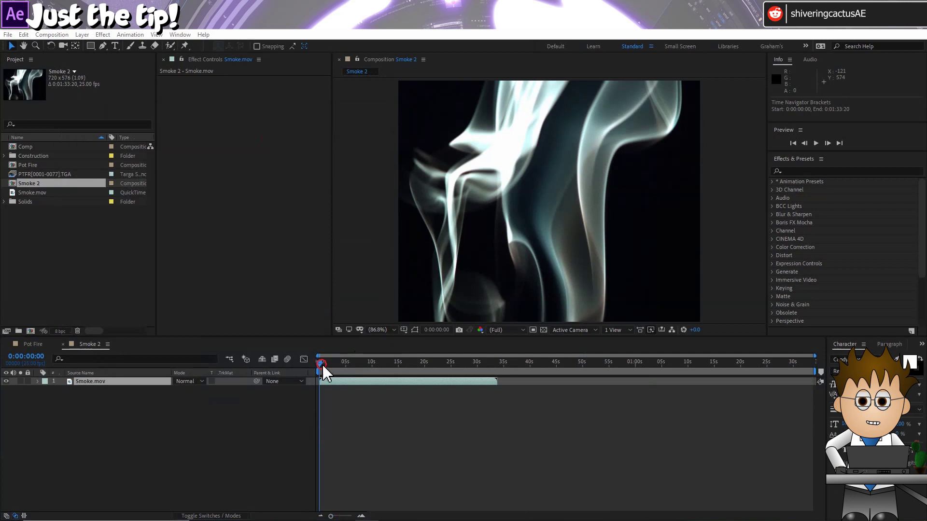
{"action": "mouse_move", "coordinate": [323, 368]}
{"action": "left_mouse_down"}
{"action": "mouse_move", "coordinate": [499, 370]}
{"action": "mouse_move", "coordinate": [311, 367]}
{"action": "mouse_move", "coordinate": [499, 372]}
{"action": "mouse_move", "coordinate": [491, 363]}
{"action": "mouse_move", "coordinate": [309, 370]}
{"action": "left_mouse_up"}
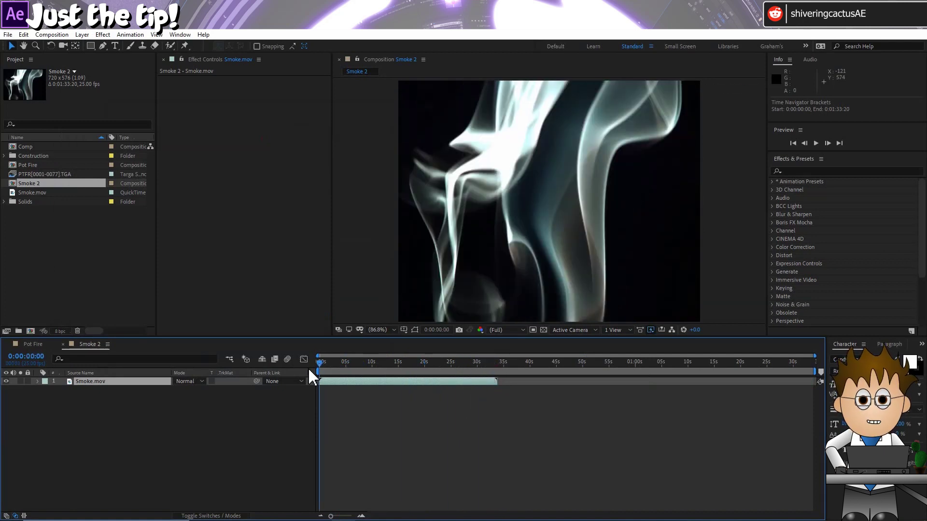
- Pre-compose Smoke.mov into Smoke.mov Comp 1, open it, and scrub to the footage's end
{"action": "right_click", "coordinate": [89, 384]}
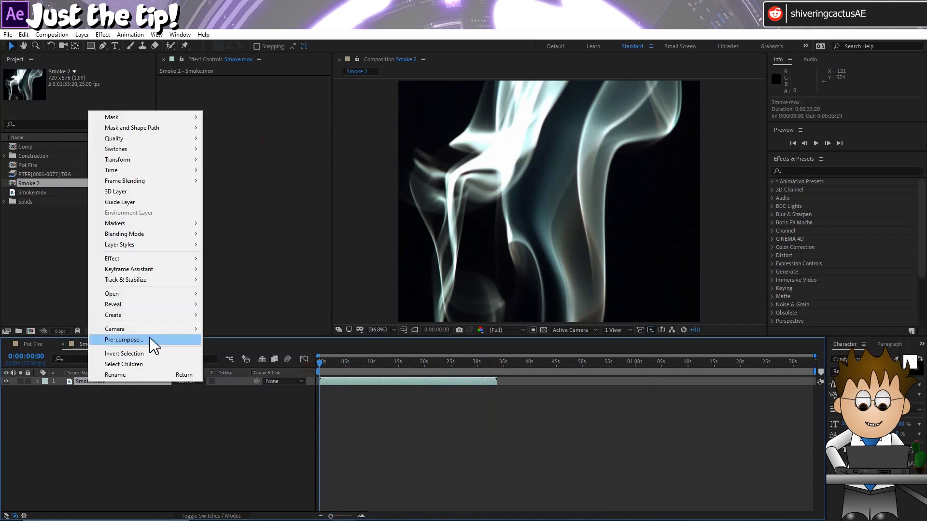
{"action": "left_click", "coordinate": [150, 339]}
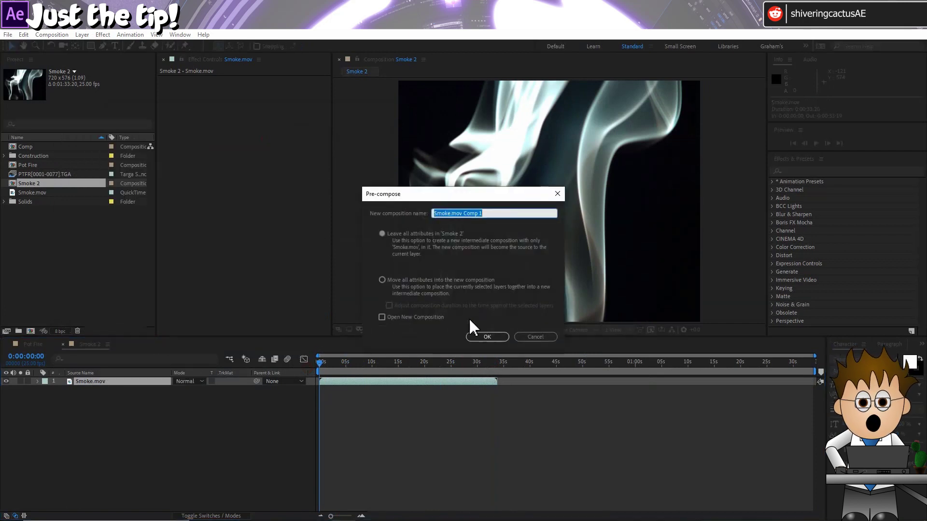
{"action": "left_click", "coordinate": [478, 336]}
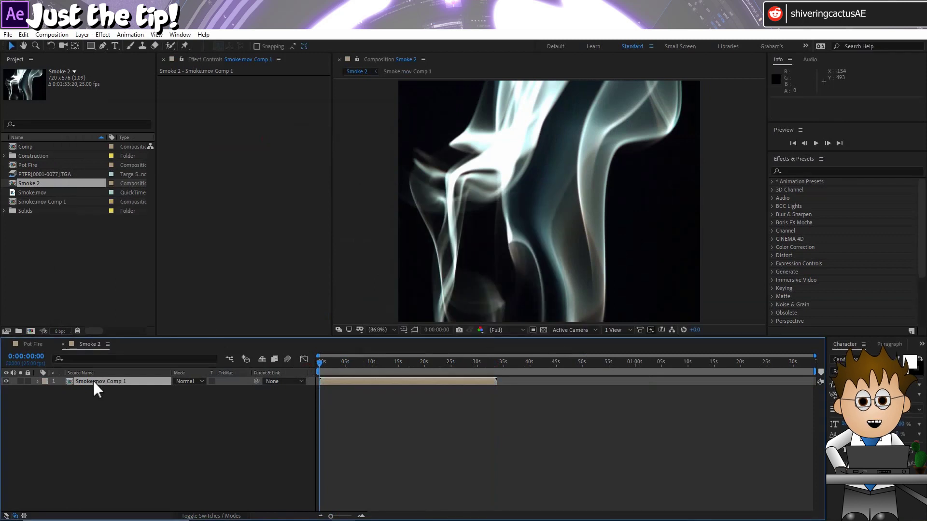
{"action": "double_click", "coordinate": [91, 381]}
{"action": "left_click_drag", "start_coordinate": [466, 367], "coordinate": [804, 374]}
- Jump to 0:00:33:01, set Smoke.mov Comp 1's duration to 0:00:33:01, and return to Smoke 2
{"action": "left_click", "coordinate": [439, 330]}
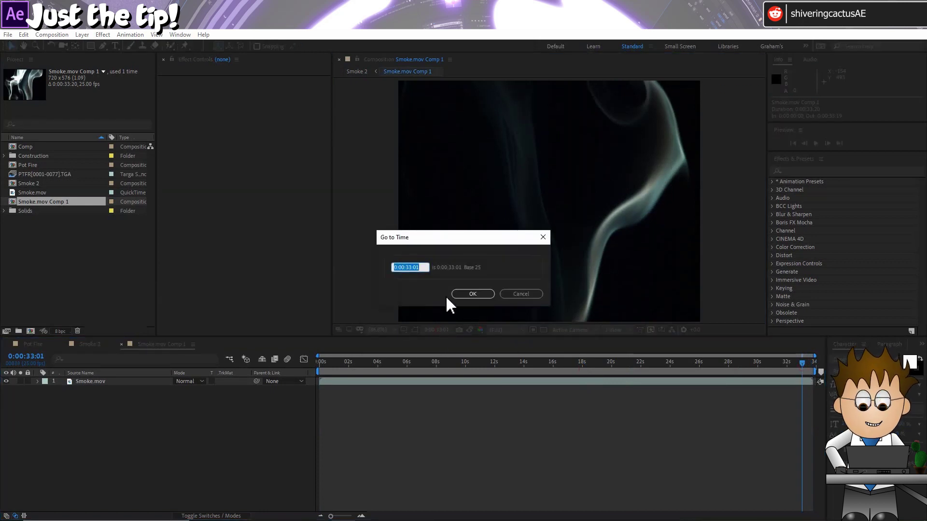
{"action": "left_click", "coordinate": [468, 294]}
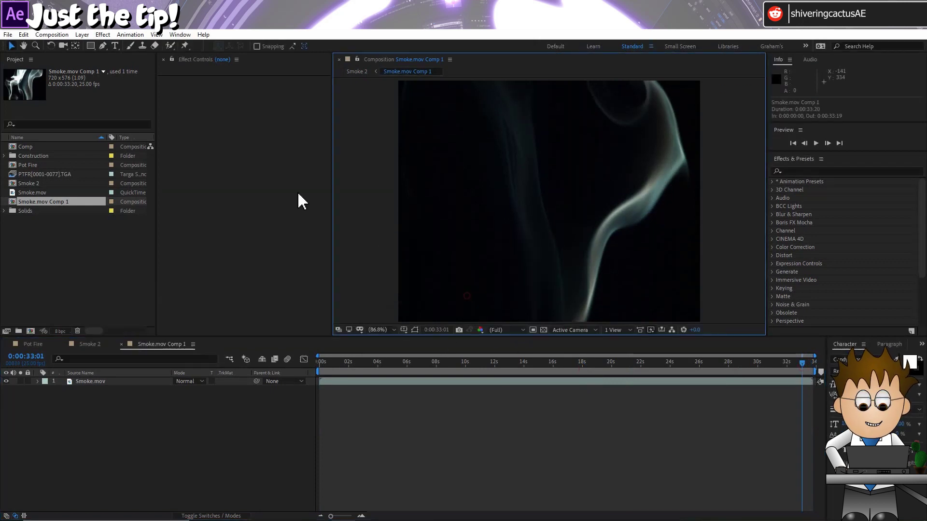
{"action": "left_click", "coordinate": [51, 34]}
{"action": "left_click", "coordinate": [72, 59]}
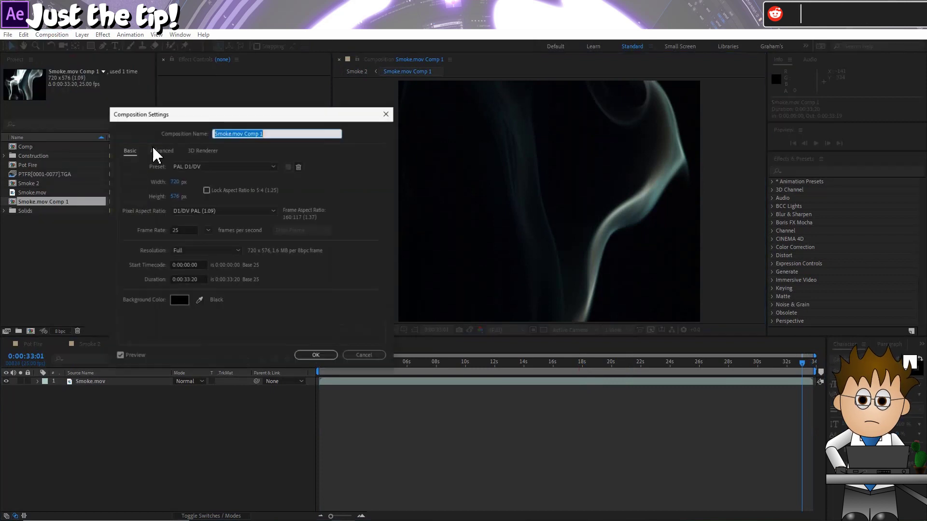
{"action": "left_click", "coordinate": [196, 279]}
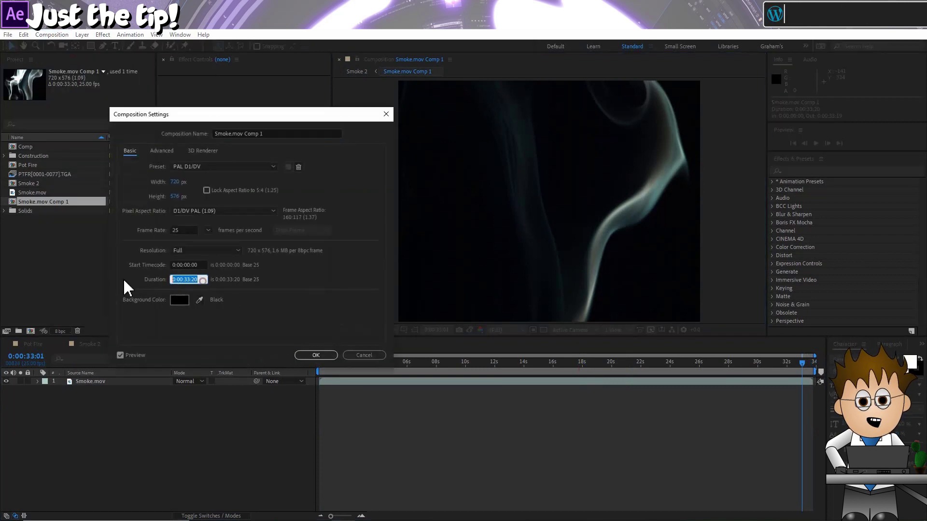
{"action": "left_click", "coordinate": [320, 358]}
{"action": "left_click", "coordinate": [87, 345]}
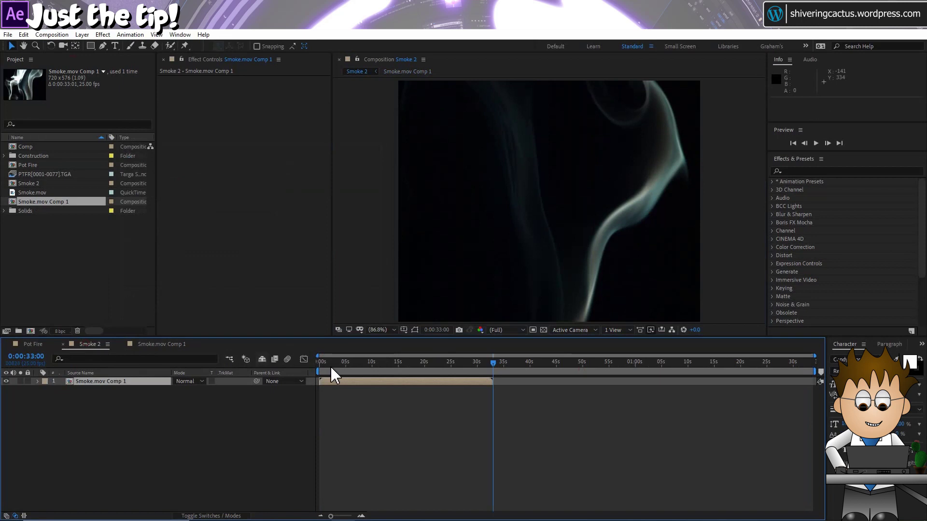
- Enable Time Remapping on the Smoke.mov Comp 1 layer via Layer > Time
{"action": "left_click_drag", "start_coordinate": [345, 367], "coordinate": [317, 360]}
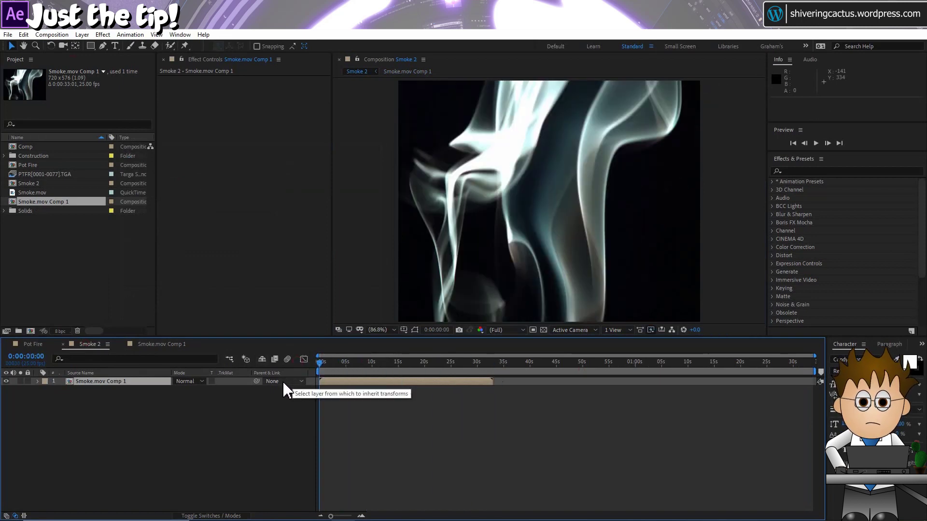
{"action": "left_click", "coordinate": [82, 36]}
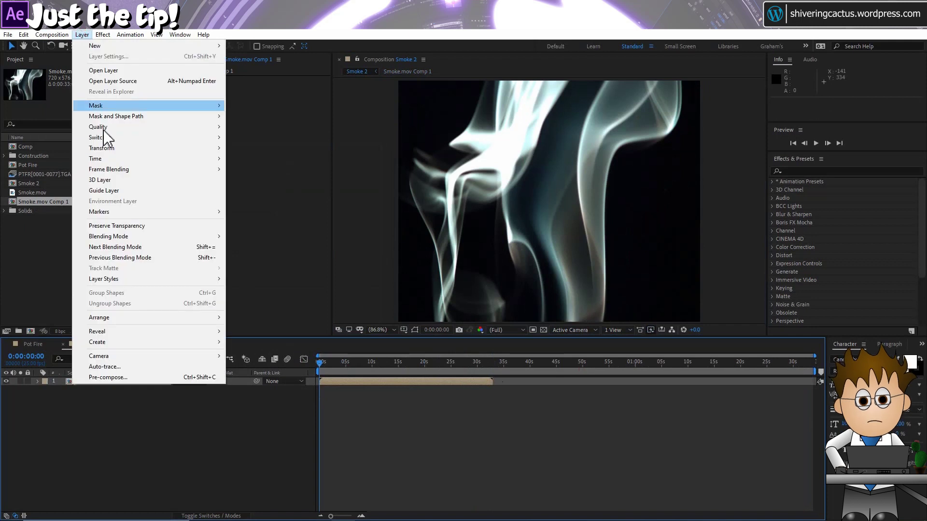
{"action": "mouse_move", "coordinate": [111, 160]}
{"action": "left_click", "coordinate": [316, 159]}
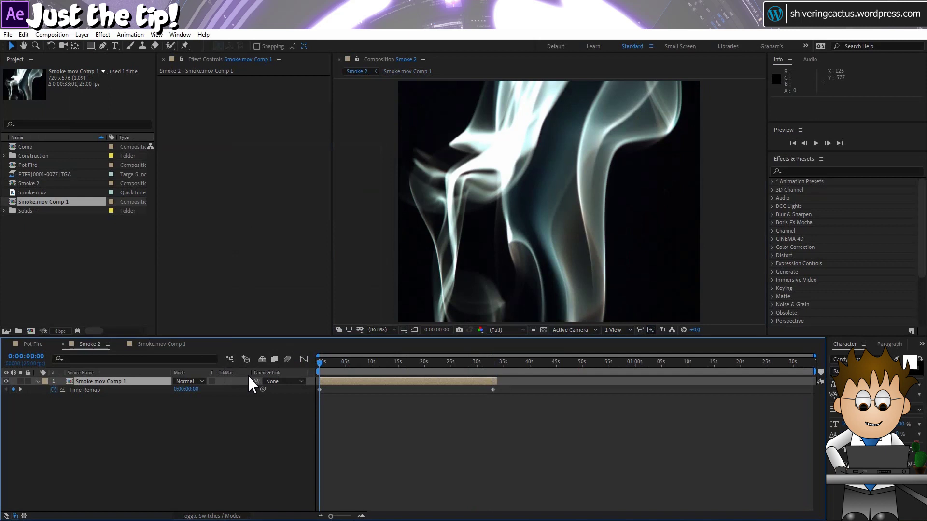
- Add a loopOut() expression to the layer's Time Remap property
{"action": "left_click", "coordinate": [54, 389], "text": "alt"}
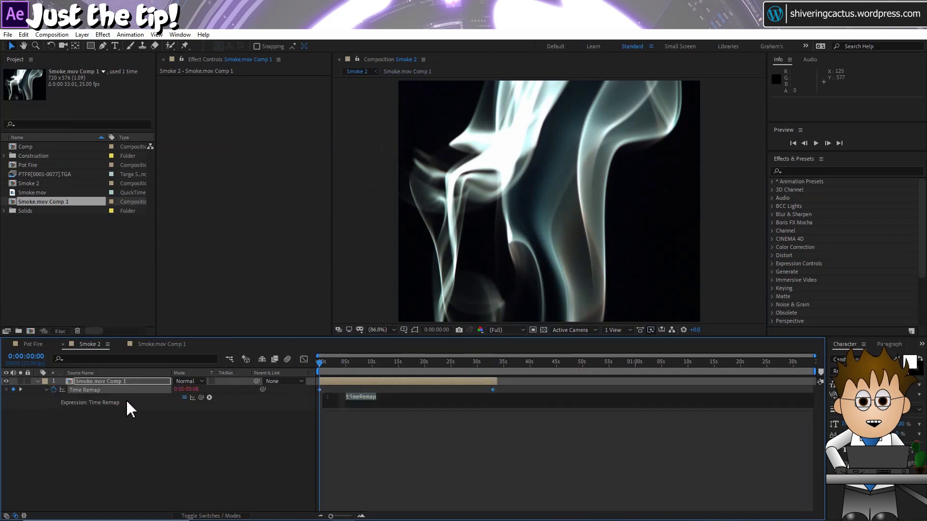
{"action": "type", "text": "loopOut"}
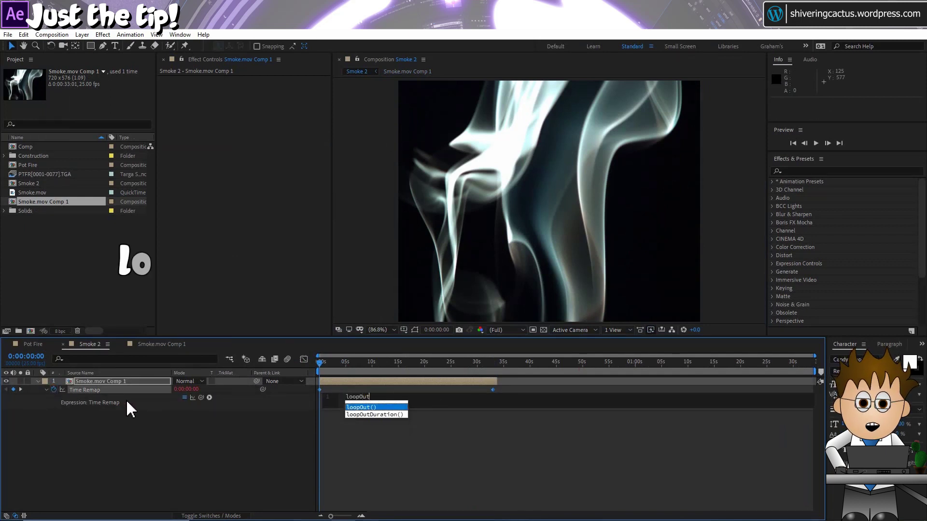
{"action": "key", "text": "Return"}
{"action": "left_click", "coordinate": [210, 446]}
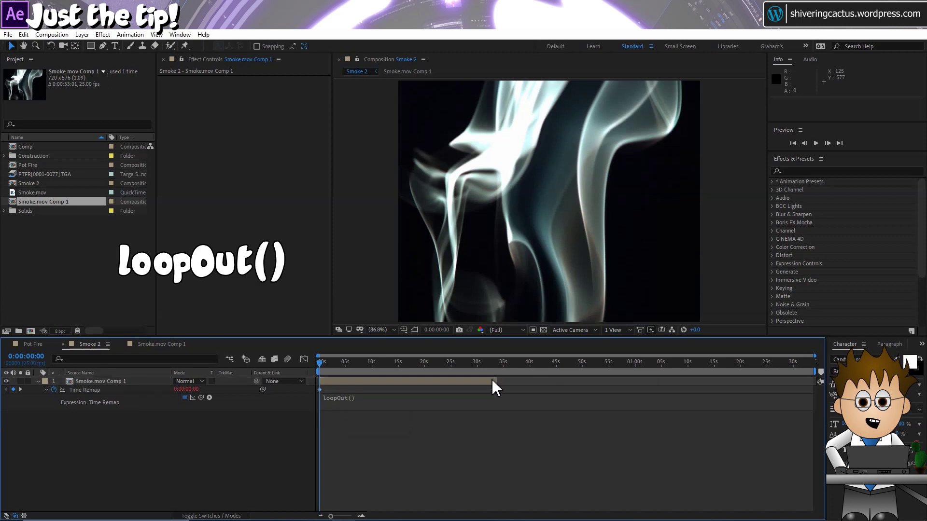
- Extend the layer's out point to the comp end and check the loop past 30 seconds
{"action": "left_click_drag", "start_coordinate": [493, 381], "coordinate": [816, 382]}
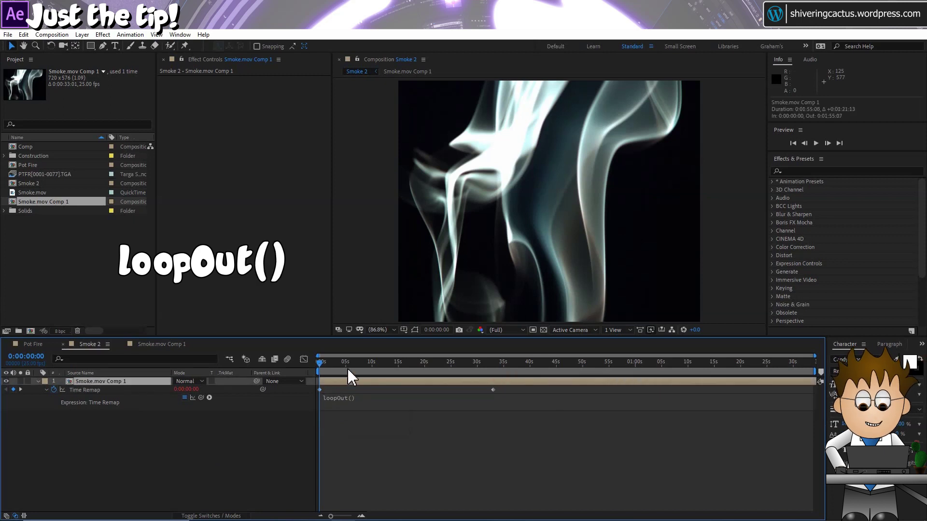
{"action": "left_click_drag", "start_coordinate": [454, 368], "coordinate": [481, 366]}
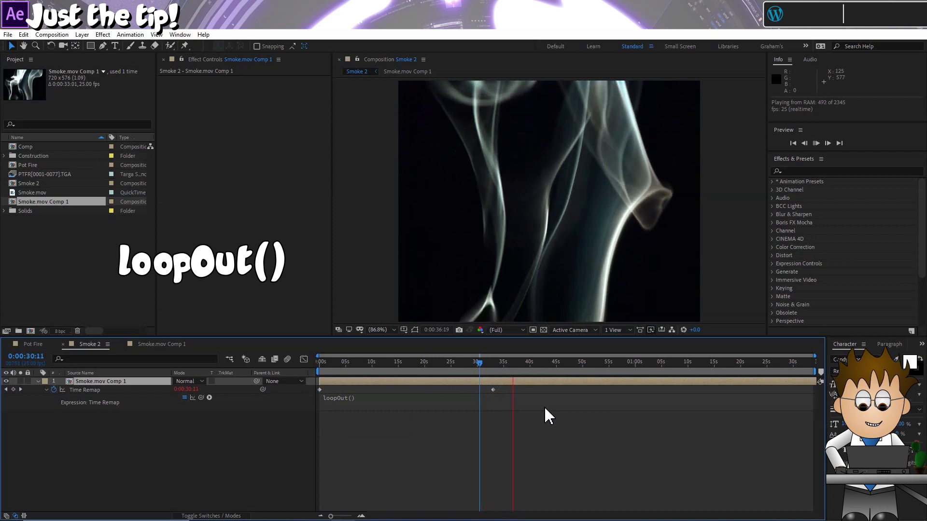
{"action": "left_click_drag", "start_coordinate": [523, 363], "coordinate": [481, 372]}
- Keyframe Smoke.mov Opacity from 0% at 0:00:00:00 to 100% at 0:00:00:19
{"action": "double_click", "coordinate": [98, 382]}
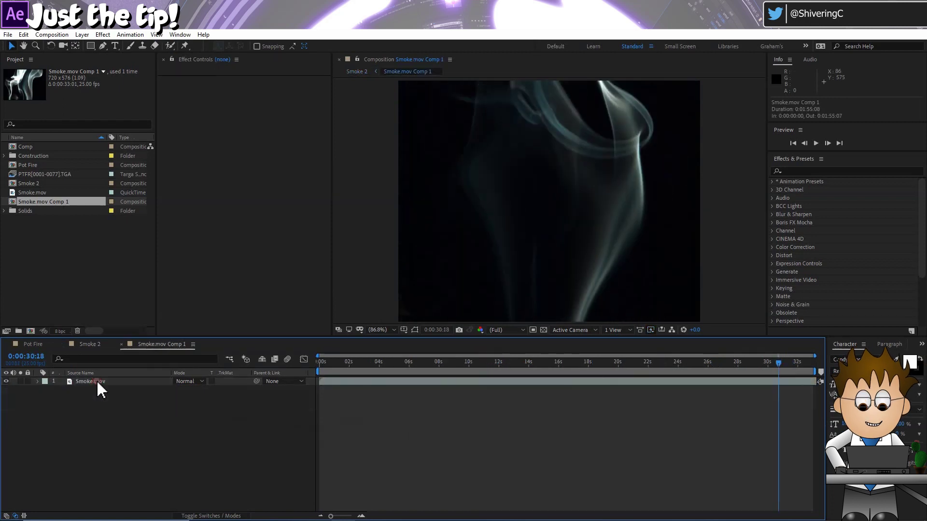
{"action": "left_click", "coordinate": [321, 362]}
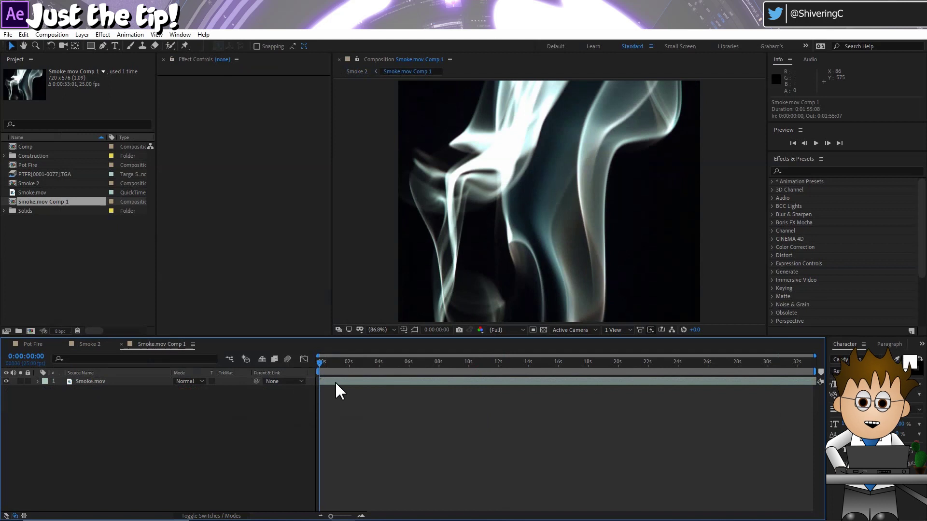
{"action": "left_click", "coordinate": [335, 382]}
{"action": "left_click_drag", "start_coordinate": [341, 363], "coordinate": [319, 363]}
{"action": "key", "text": "t"}
{"action": "left_click", "coordinate": [61, 390]}
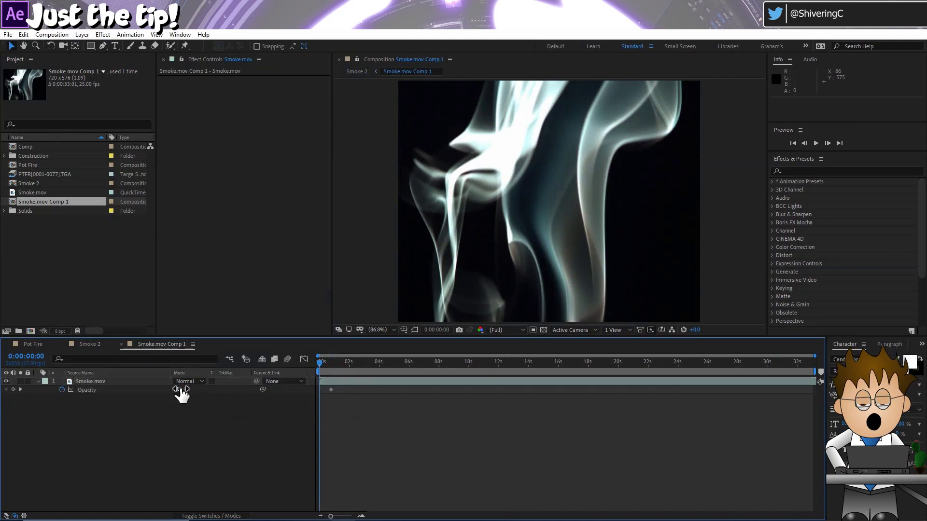
{"action": "type", "text": "0"}
{"action": "key", "text": "Return"}
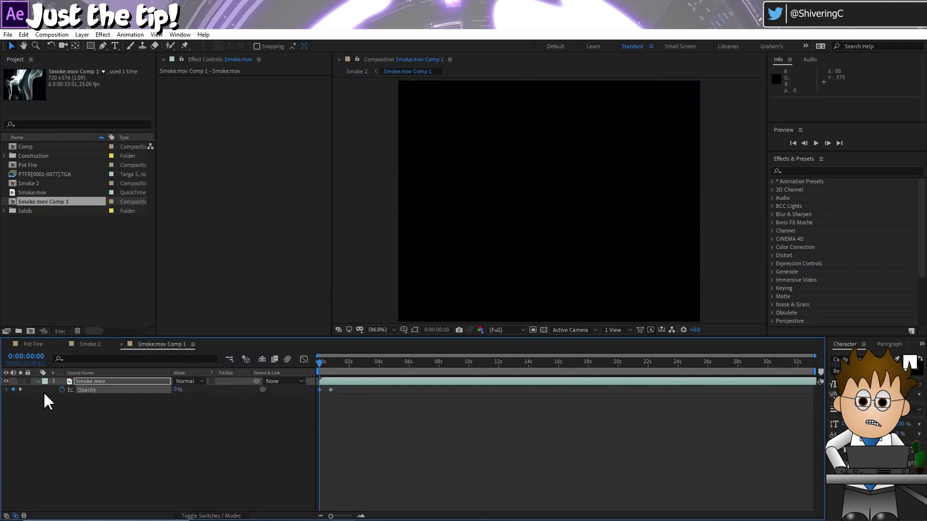
{"action": "left_click", "coordinate": [21, 390]}
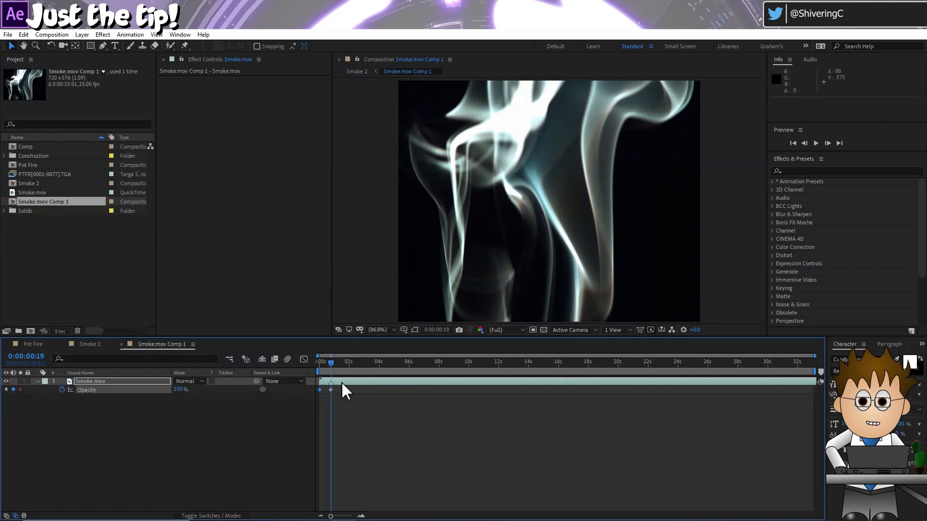
{"action": "left_click_drag", "start_coordinate": [334, 366], "coordinate": [821, 384]}
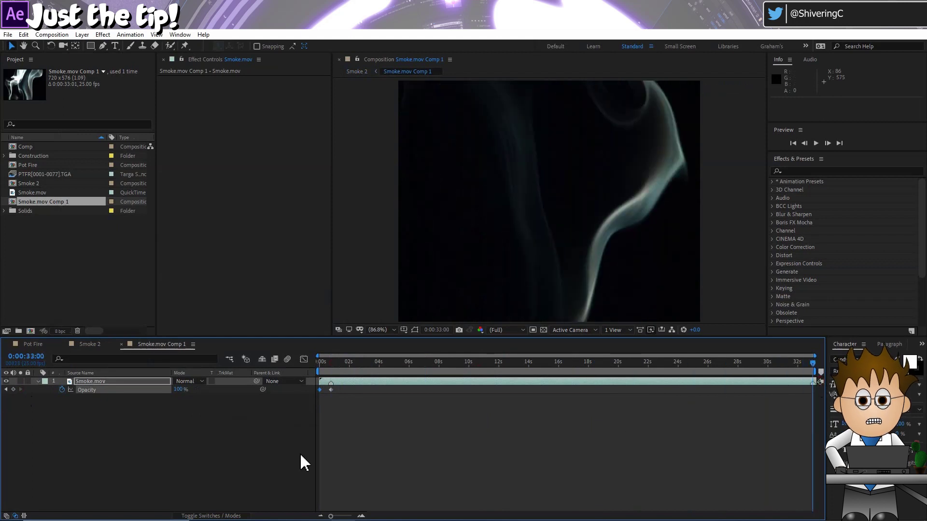
- Duplicate the Smoke.mov layer and shift the second copy 19 frames earlier
{"action": "left_click", "coordinate": [116, 380]}
{"action": "left_click", "coordinate": [23, 35]}
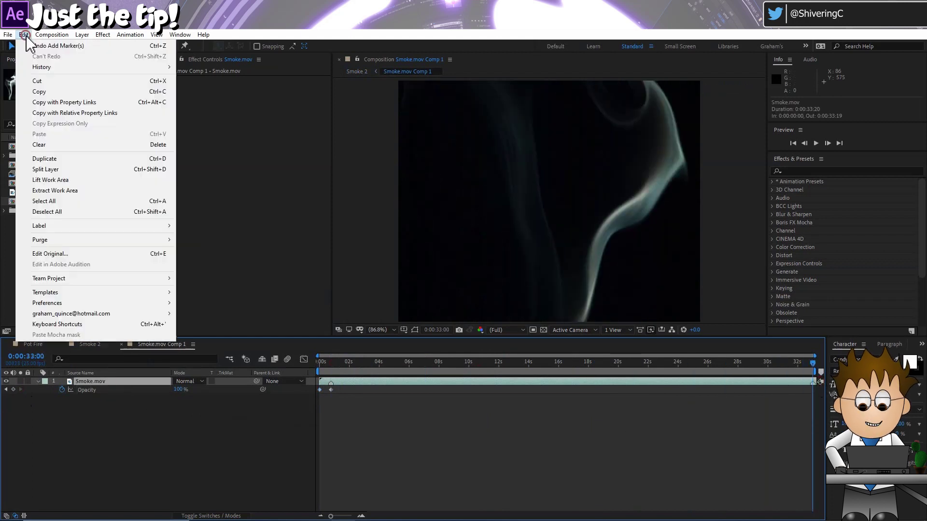
{"action": "left_click", "coordinate": [126, 166]}
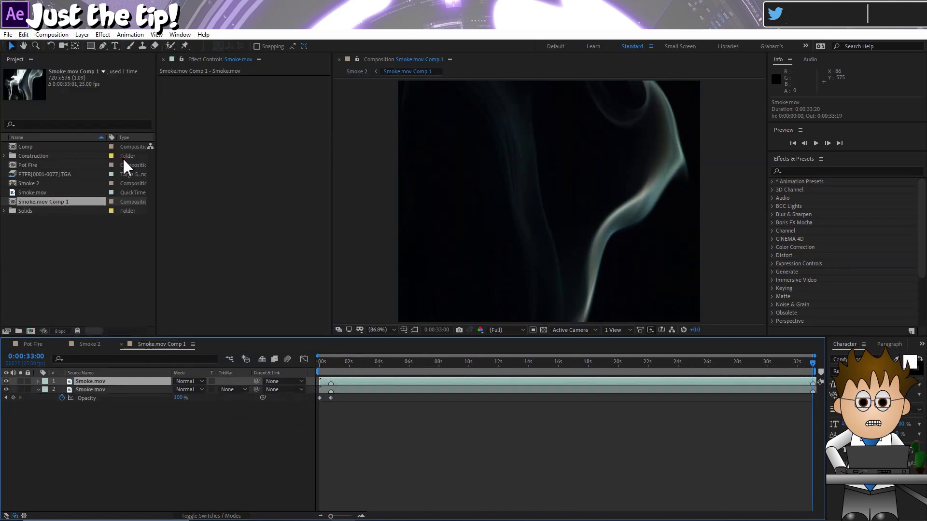
{"action": "left_click", "coordinate": [343, 390]}
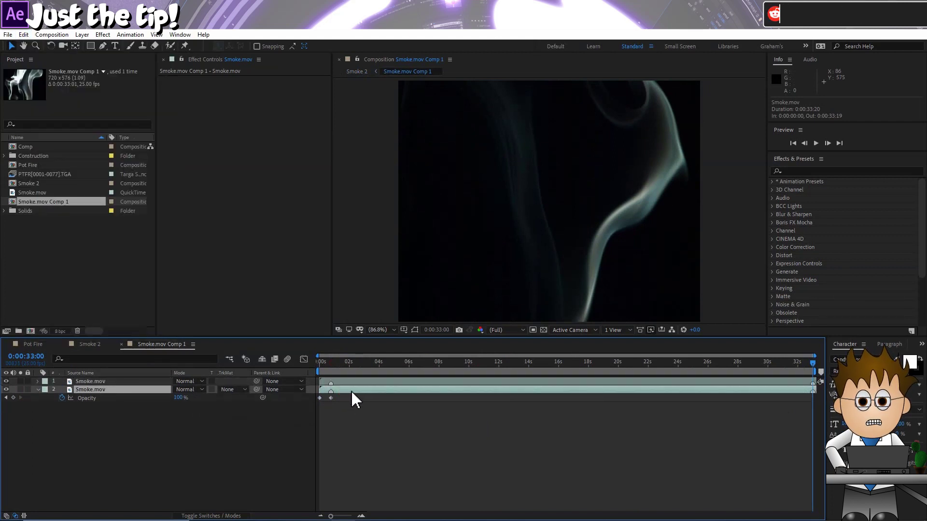
{"action": "left_click_drag", "start_coordinate": [351, 392], "coordinate": [305, 365]}
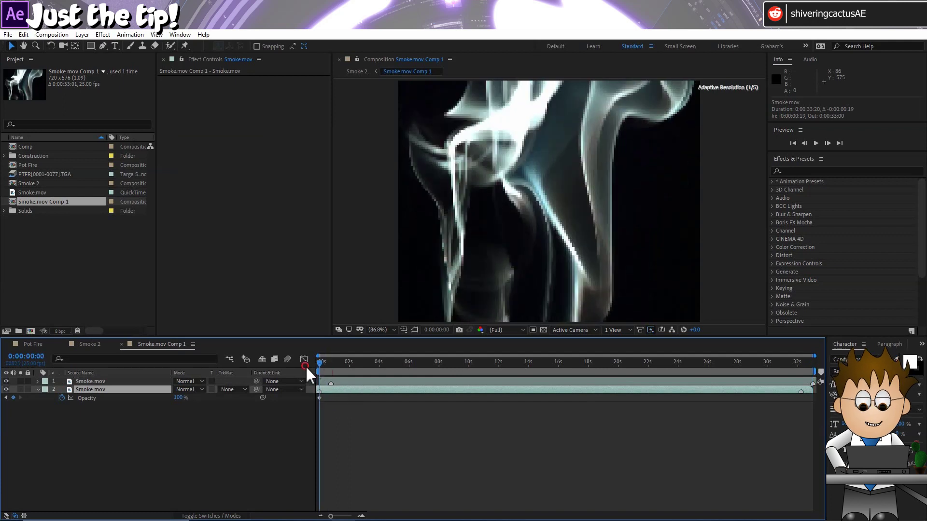
- Move the top Smoke.mov copy to start near 0:00:31:12, overlapping the original's end
{"action": "left_click", "coordinate": [357, 383]}
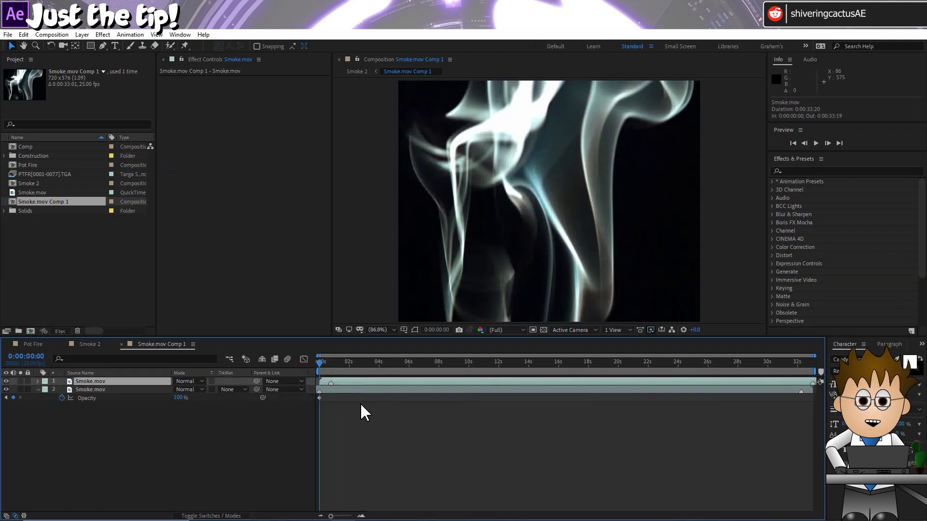
{"action": "left_click_drag", "start_coordinate": [497, 387], "coordinate": [816, 391]}
{"action": "left_click", "coordinate": [801, 363]}
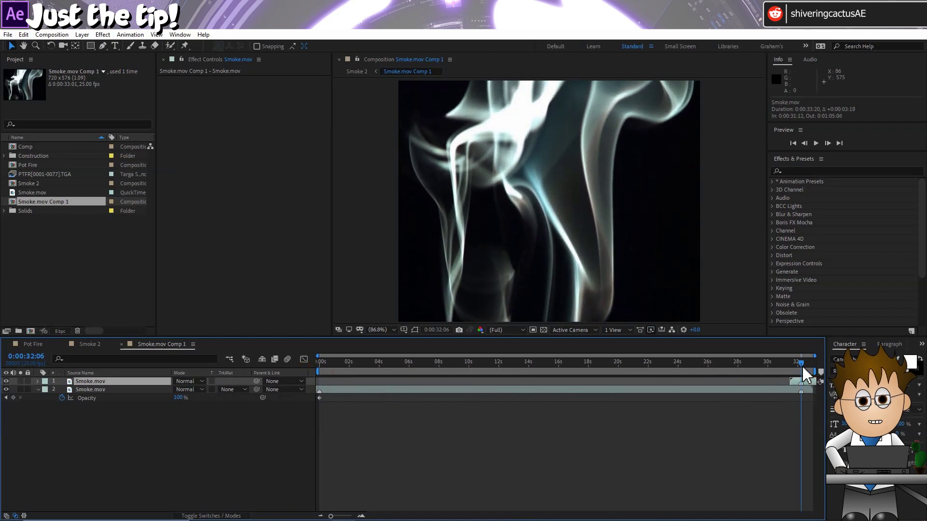
- Set the composition duration to the current time, 0:00:32:06
{"action": "left_click", "coordinate": [434, 330]}
{"action": "key", "text": "ctrl+c"}
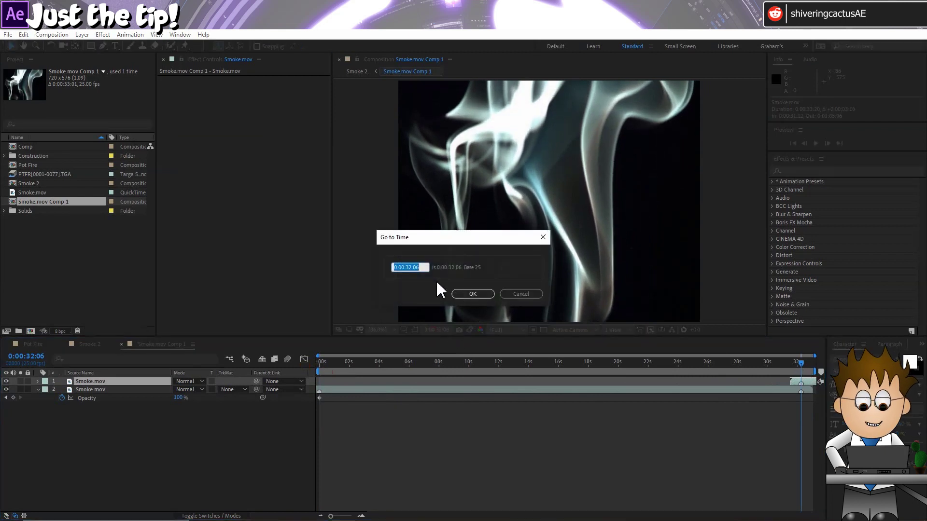
{"action": "left_click", "coordinate": [465, 295]}
{"action": "left_click", "coordinate": [52, 34]}
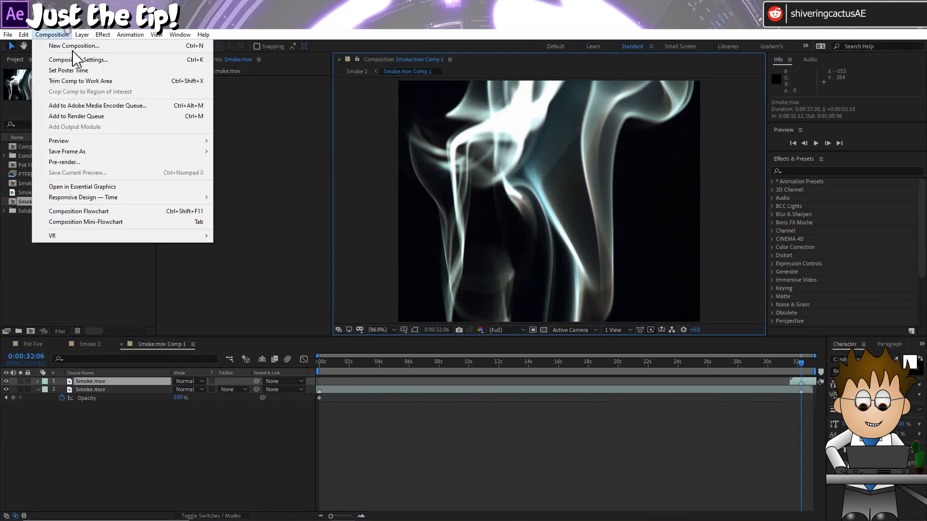
{"action": "left_click", "coordinate": [73, 58]}
{"action": "left_click", "coordinate": [202, 280]}
{"action": "key", "text": "ctrl+v"}
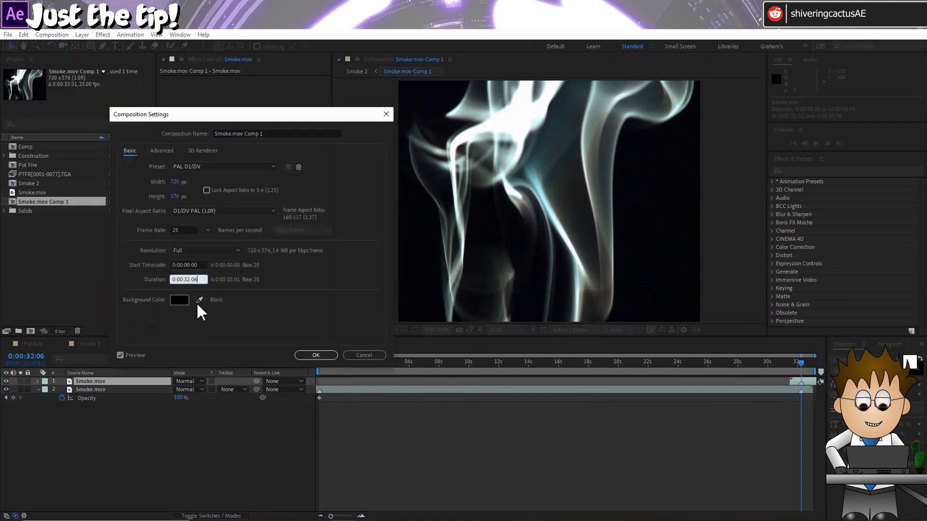
{"action": "left_click", "coordinate": [315, 356]}
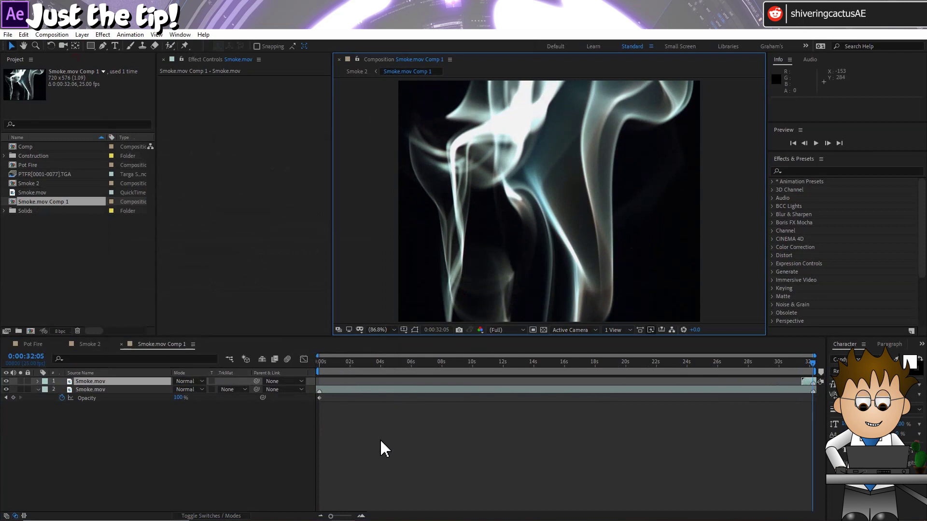
- In Smoke 2, turn time remapping off and back on, then preview the loop around 29 seconds
{"action": "left_click", "coordinate": [91, 345]}
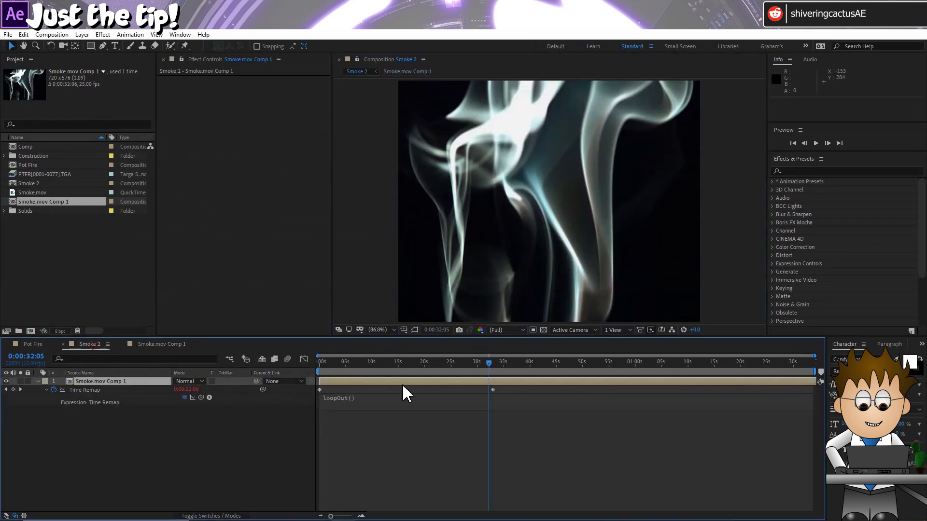
{"action": "left_click", "coordinate": [82, 34]}
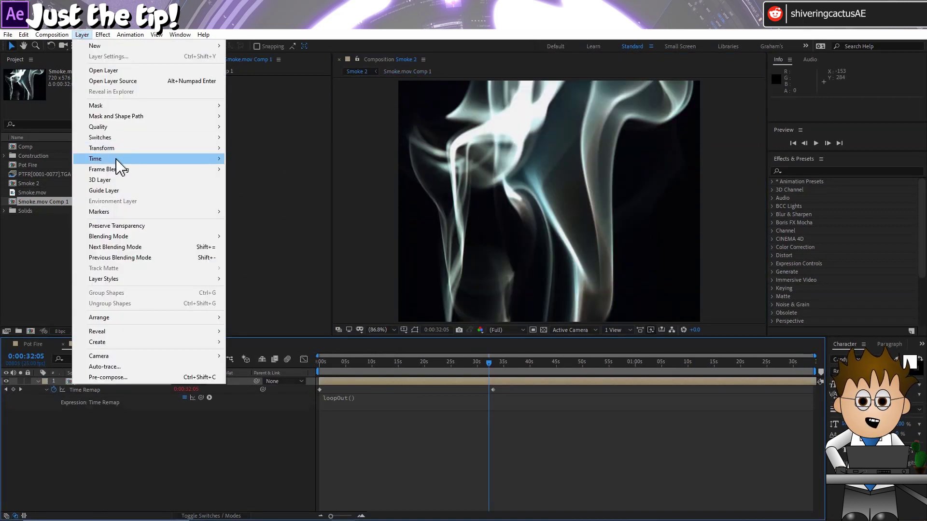
{"action": "mouse_move", "coordinate": [116, 160]}
{"action": "left_click", "coordinate": [267, 160]}
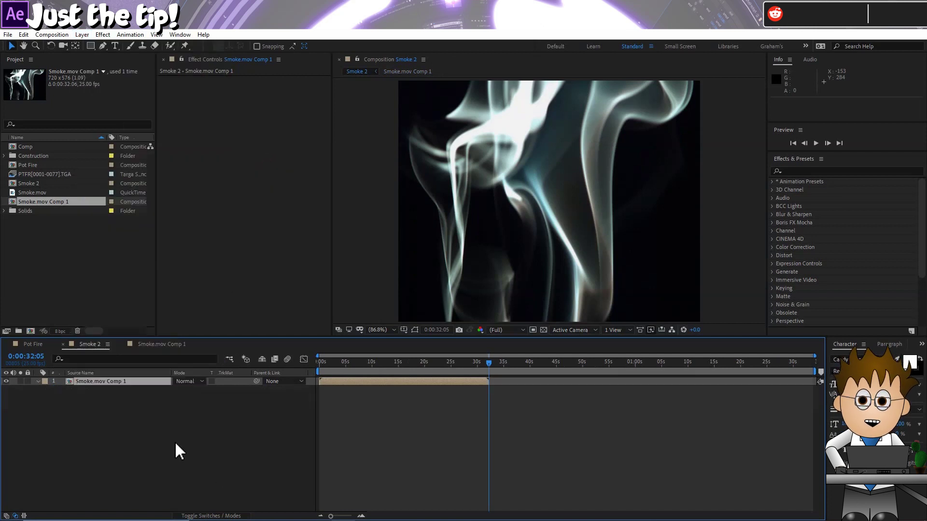
{"action": "left_click", "coordinate": [82, 34]}
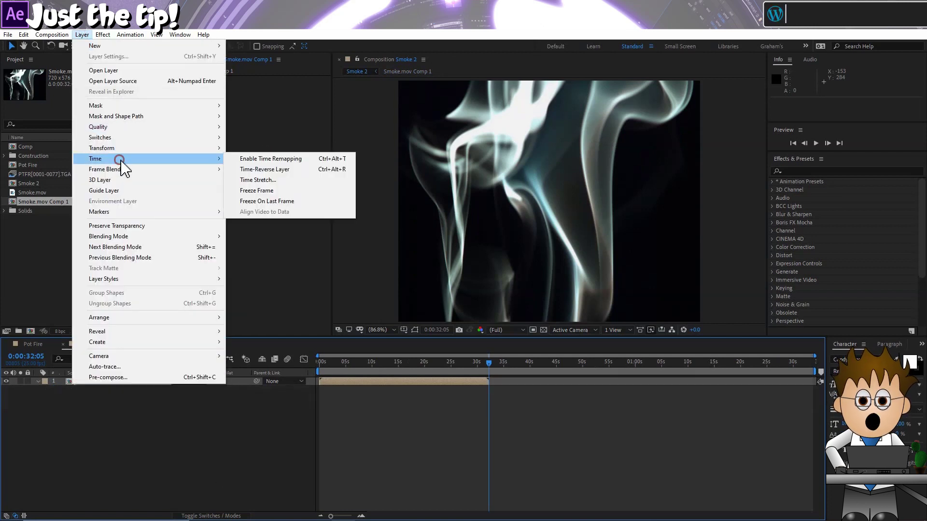
{"action": "mouse_move", "coordinate": [118, 159]}
{"action": "left_click", "coordinate": [282, 162]}
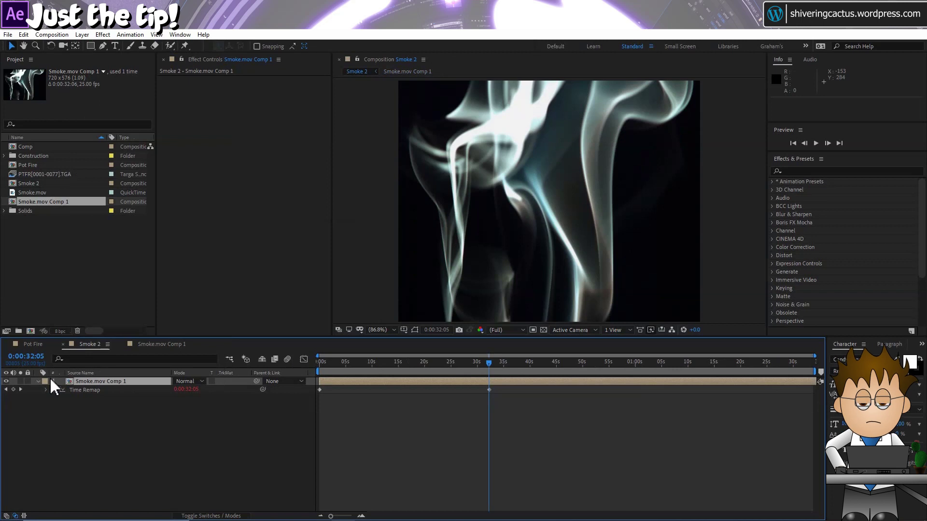
{"action": "left_click_drag", "start_coordinate": [491, 367], "coordinate": [474, 363]}
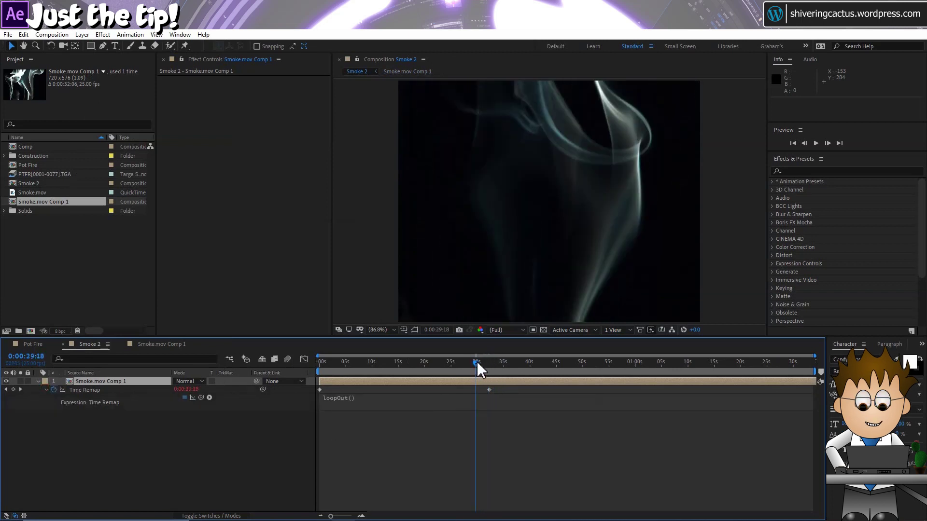
{"action": "key", "text": "space"}
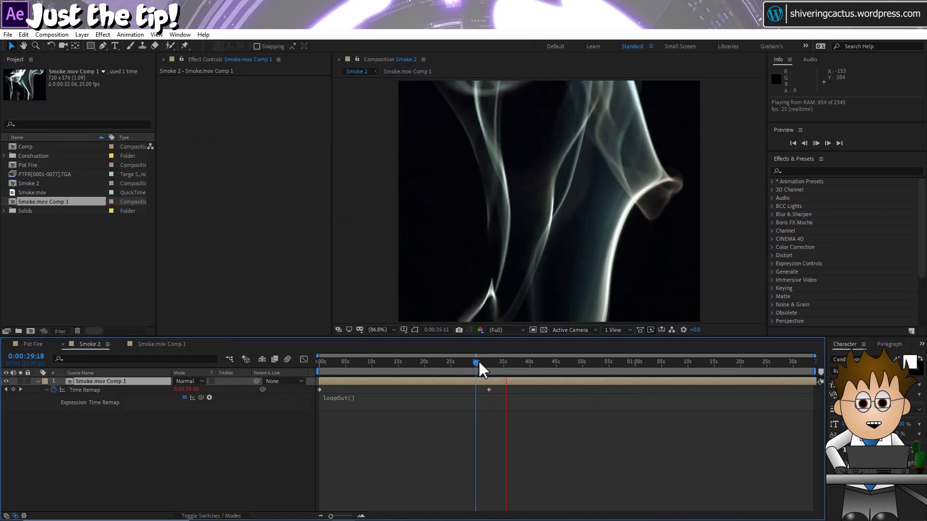
{"action": "left_click_drag", "start_coordinate": [479, 362], "coordinate": [656, 368]}
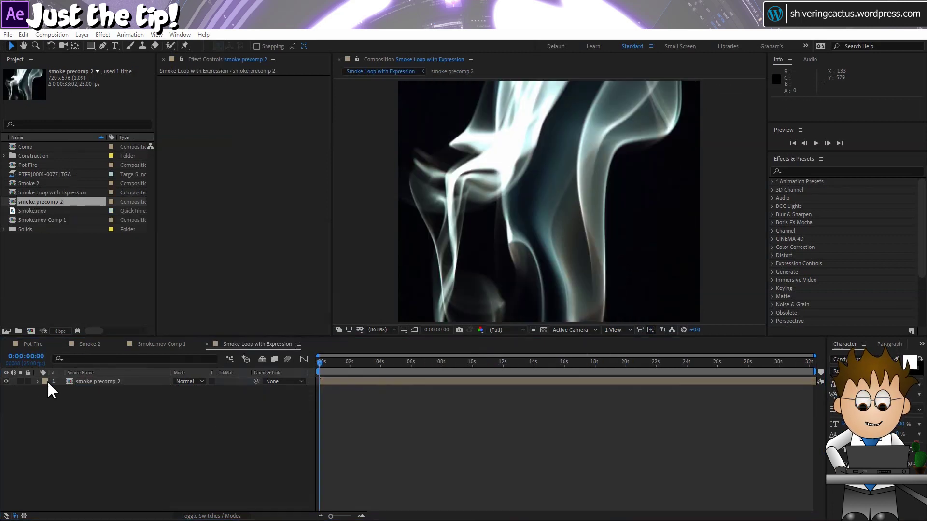
- Select the smoke precomp 2 layer and browse Layer > Time without applying anything
{"action": "left_click", "coordinate": [65, 381]}
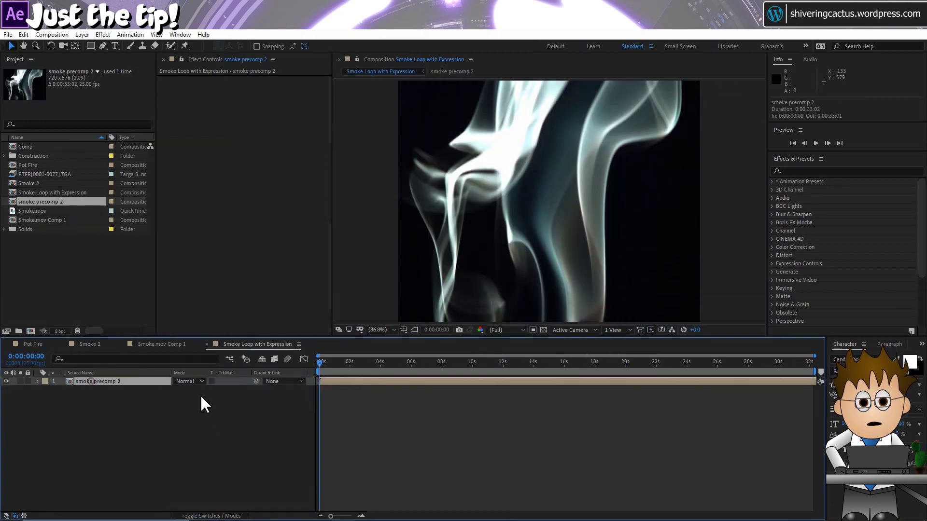
{"action": "left_click", "coordinate": [82, 34]}
{"action": "left_click", "coordinate": [167, 159]}
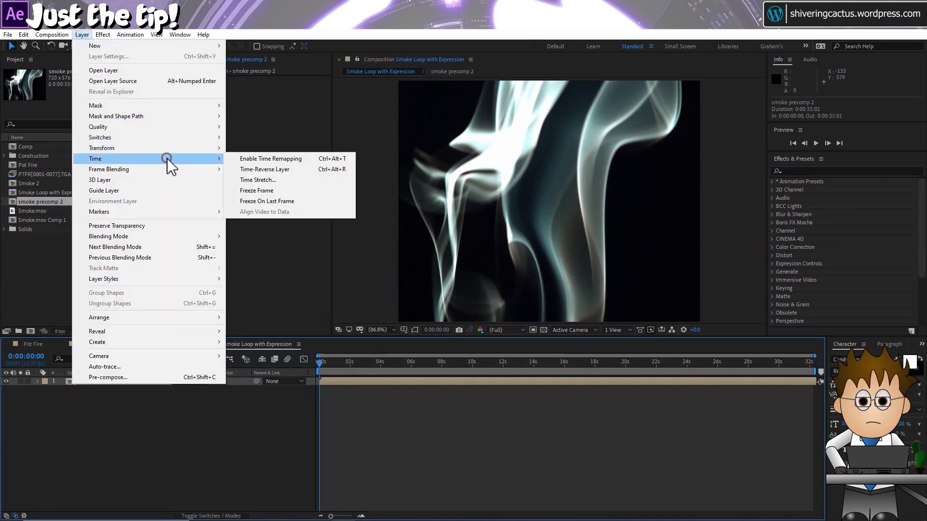
{"action": "left_click", "coordinate": [131, 409]}
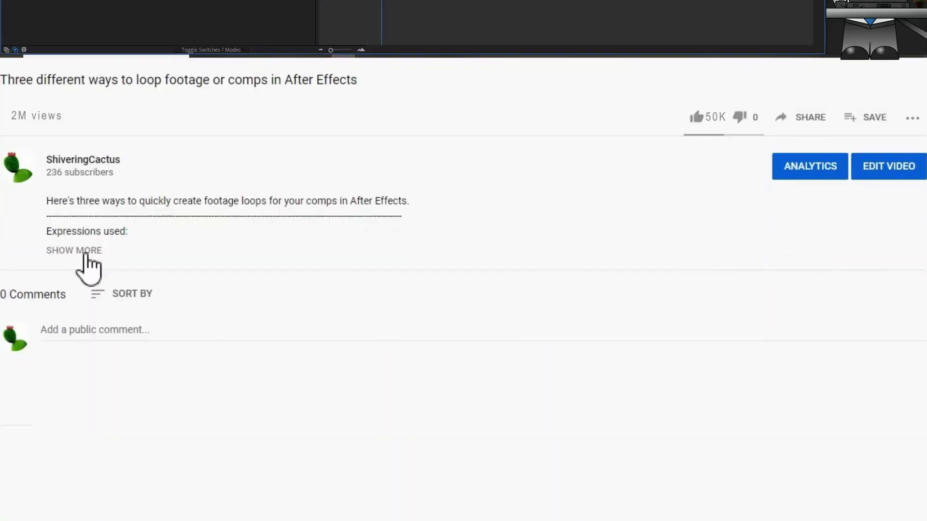
- Expand the video description and copy the tEnd and loopOutDuration Time Remapping lines
{"action": "left_click", "coordinate": [77, 253]}
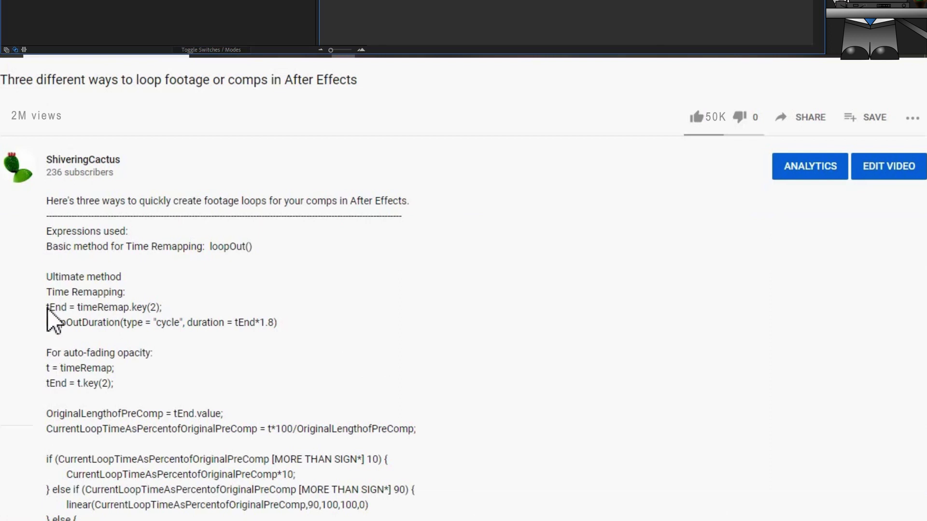
{"action": "left_click_drag", "start_coordinate": [47, 308], "coordinate": [300, 327]}
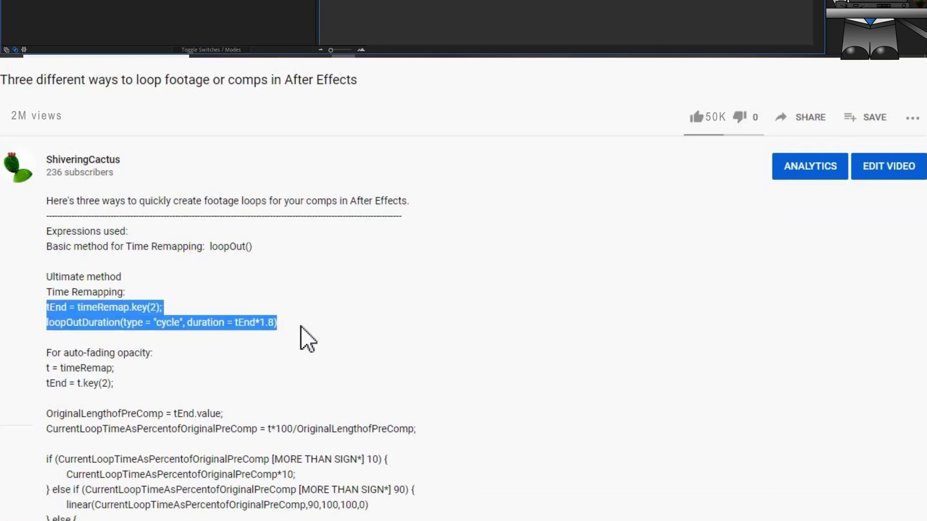
{"action": "right_click", "coordinate": [114, 324]}
{"action": "left_click", "coordinate": [139, 333]}
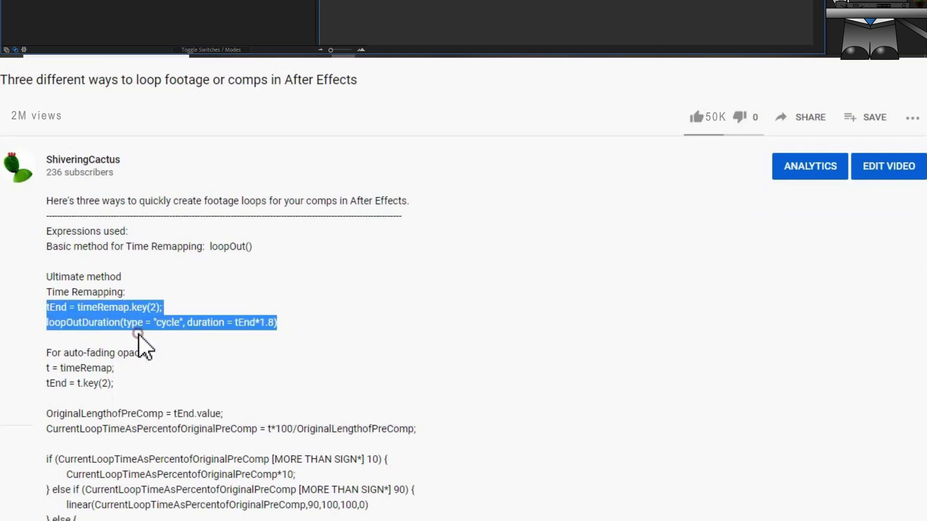
{"action": "left_click", "coordinate": [2, 309]}
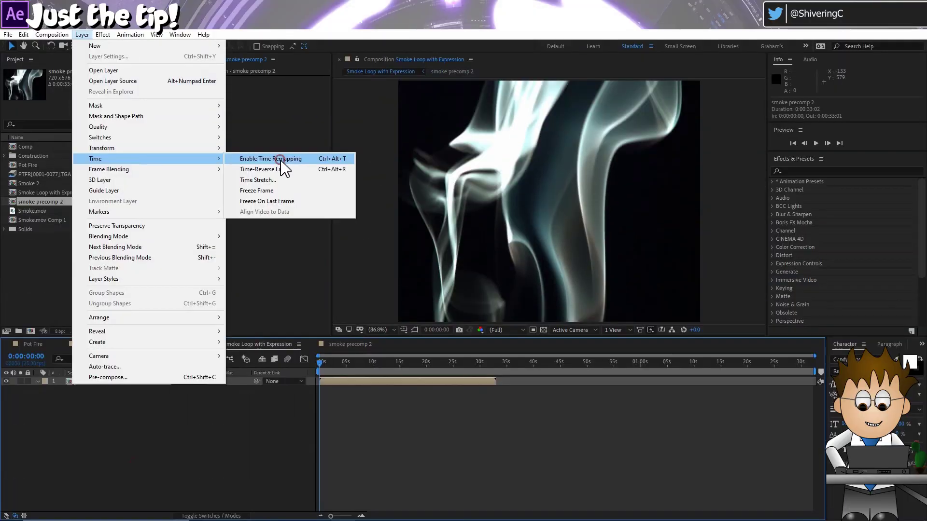
- Enable Time Remap on smoke precomp 2 with the loopOutDuration cycle expression, then copy the opacity code
{"action": "left_click", "coordinate": [279, 158]}
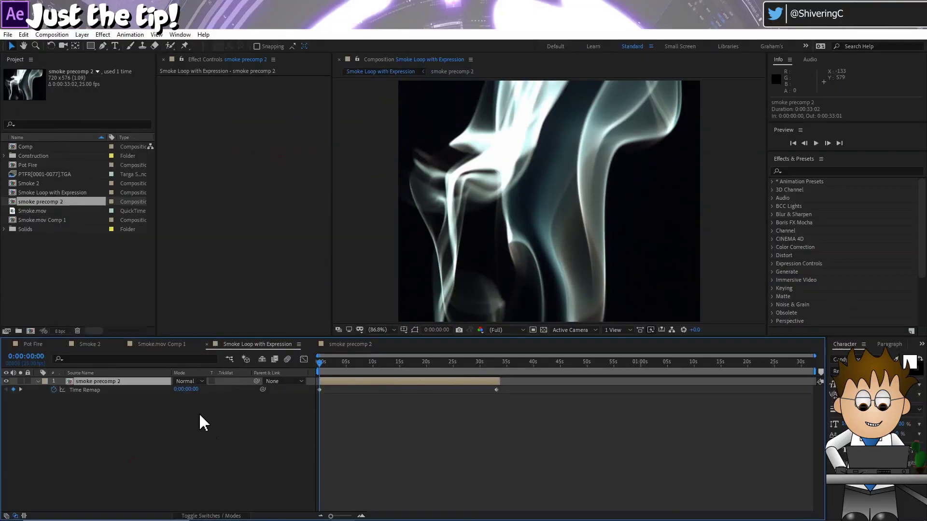
{"action": "left_click", "coordinate": [54, 390], "text": "alt"}
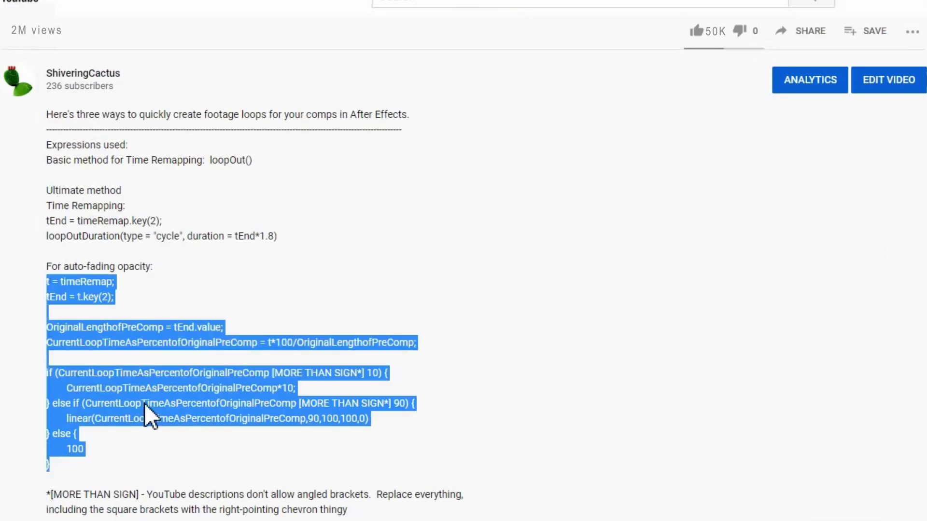
{"action": "right_click", "coordinate": [145, 398]}
{"action": "left_click", "coordinate": [168, 408]}
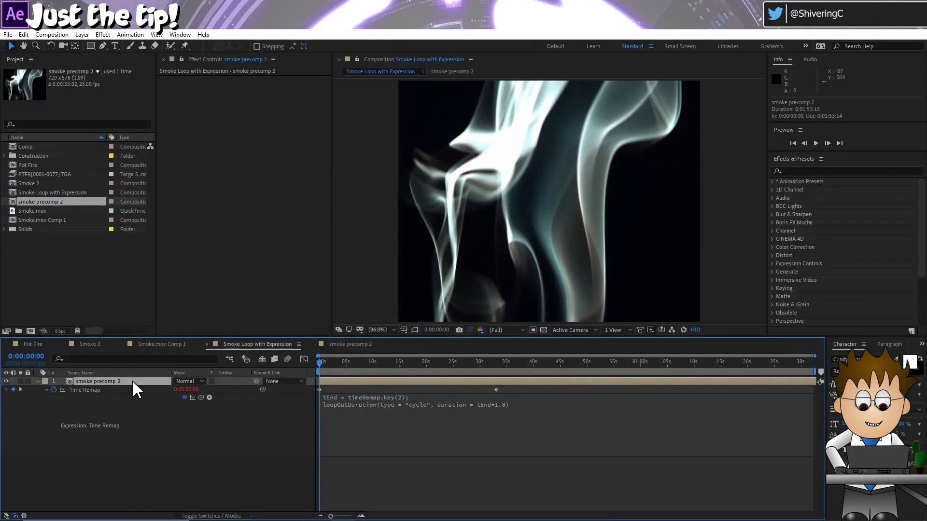
- Paste the auto-fade expression into smoke precomp 2's Opacity, commit it, and scrub to check the fade
{"action": "left_click", "coordinate": [63, 390], "text": "alt"}
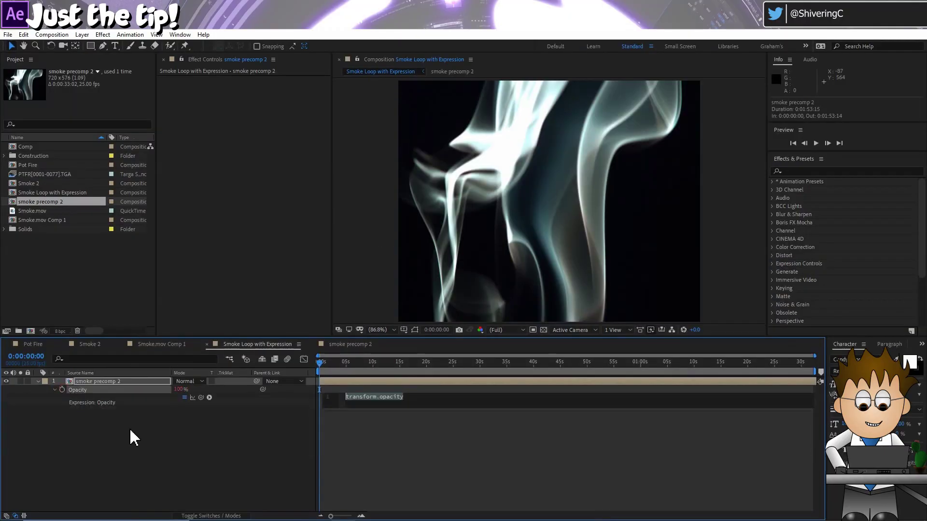
{"action": "key", "text": "ctrl+v"}
{"action": "left_click", "coordinate": [402, 422]}
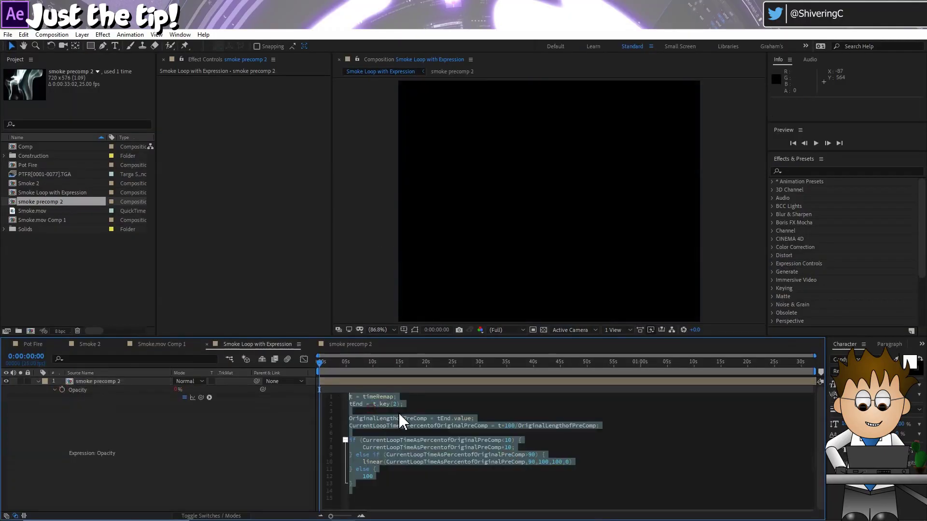
{"action": "left_click", "coordinate": [264, 438]}
{"action": "left_click_drag", "start_coordinate": [326, 361], "coordinate": [300, 369]}
{"action": "left_click", "coordinate": [88, 381]}
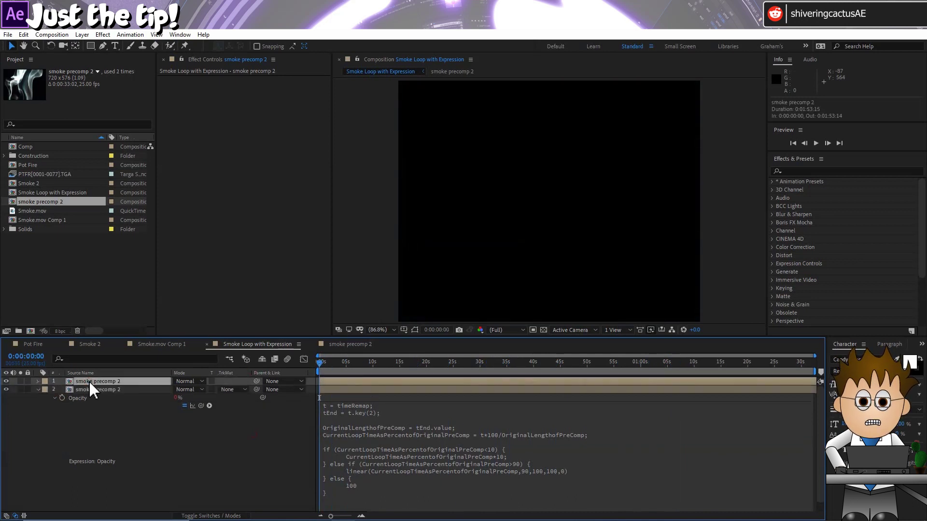
- Duplicate smoke precomp 2 and reveal the layers' Time Remap keyframes and Opacity values
{"action": "key", "text": "ctrl+d"}
{"action": "left_click", "coordinate": [97, 396]}
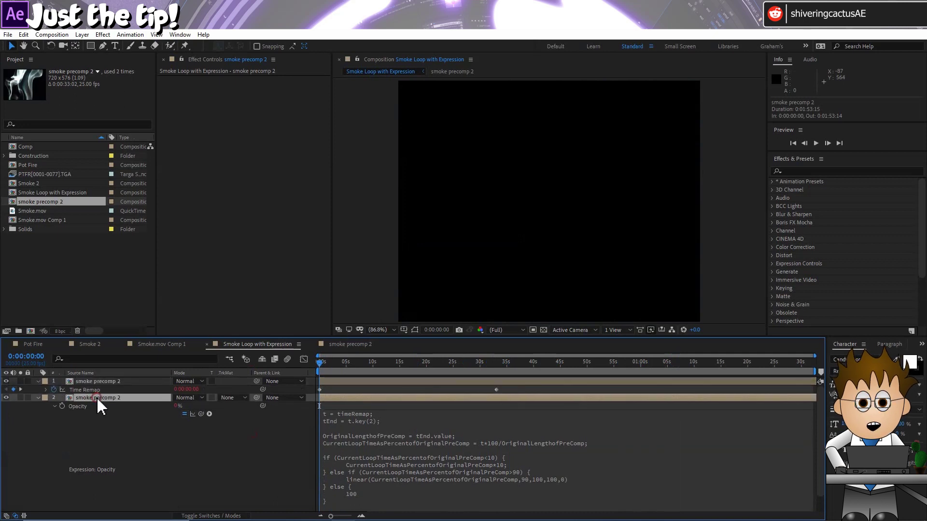
{"action": "key", "text": "ctrl+alt+t"}
{"action": "left_click", "coordinate": [378, 382]}
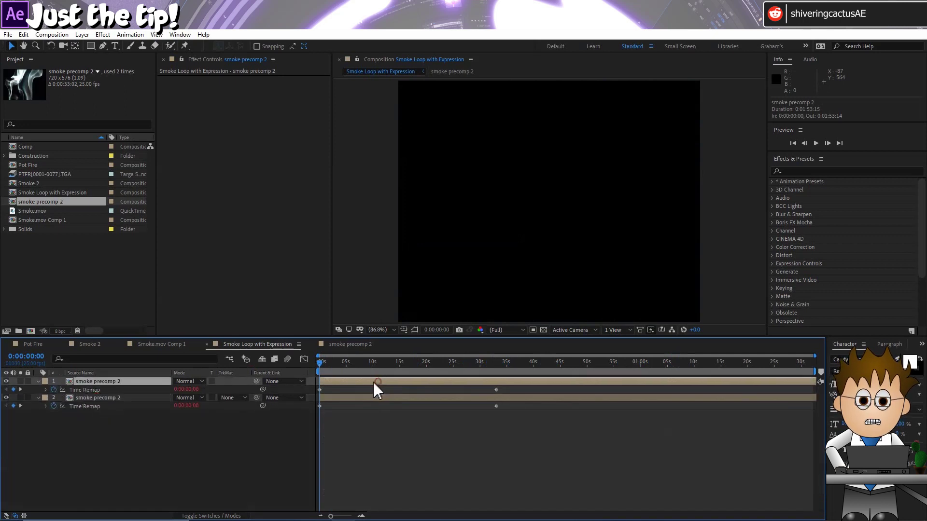
{"action": "left_click", "coordinate": [87, 398]}
{"action": "key", "text": "t"}
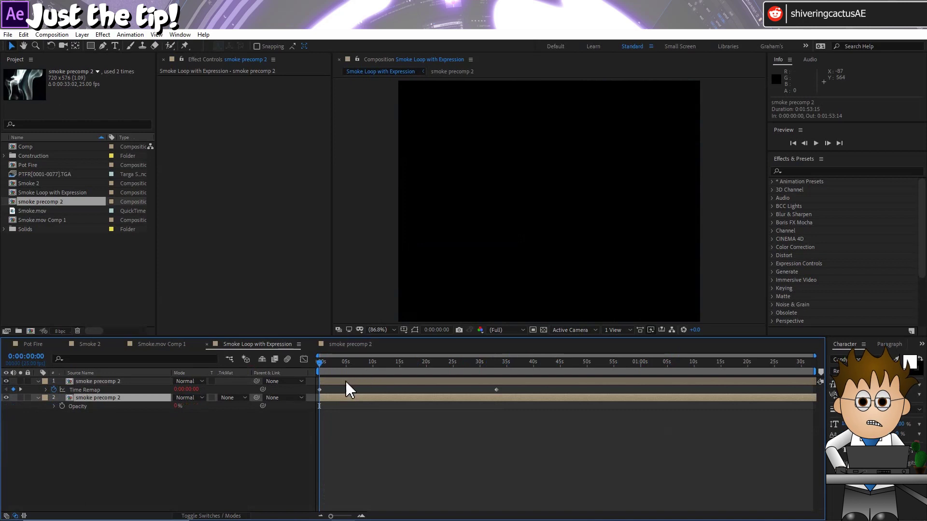
- Start the top copy at 0:00:29:14 so it overlaps the lower copy's fade-out
{"action": "left_click_drag", "start_coordinate": [369, 361], "coordinate": [477, 373]}
{"action": "left_click", "coordinate": [414, 384]}
{"action": "key", "text": "bracketleft"}
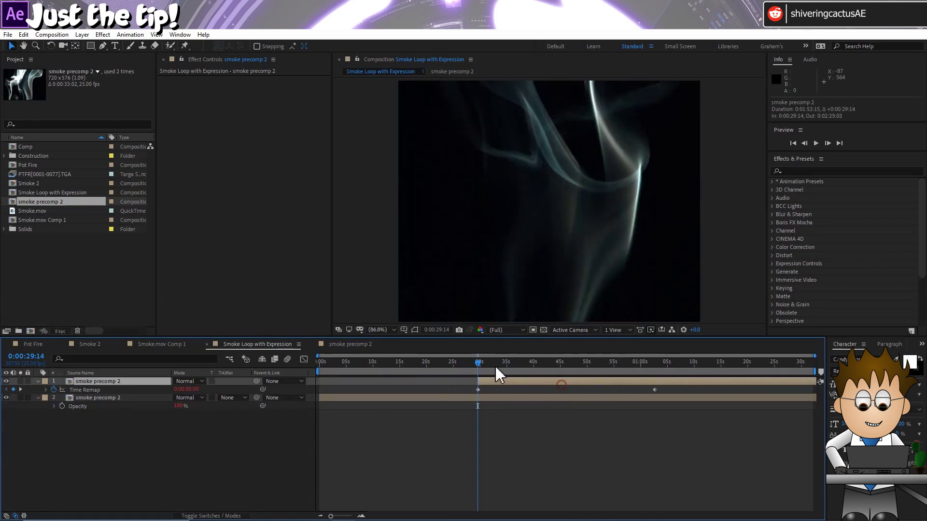
{"action": "mouse_move", "coordinate": [479, 369]}
{"action": "left_mouse_down"}
{"action": "mouse_move", "coordinate": [511, 371]}
{"action": "mouse_move", "coordinate": [461, 370]}
{"action": "left_mouse_up"}
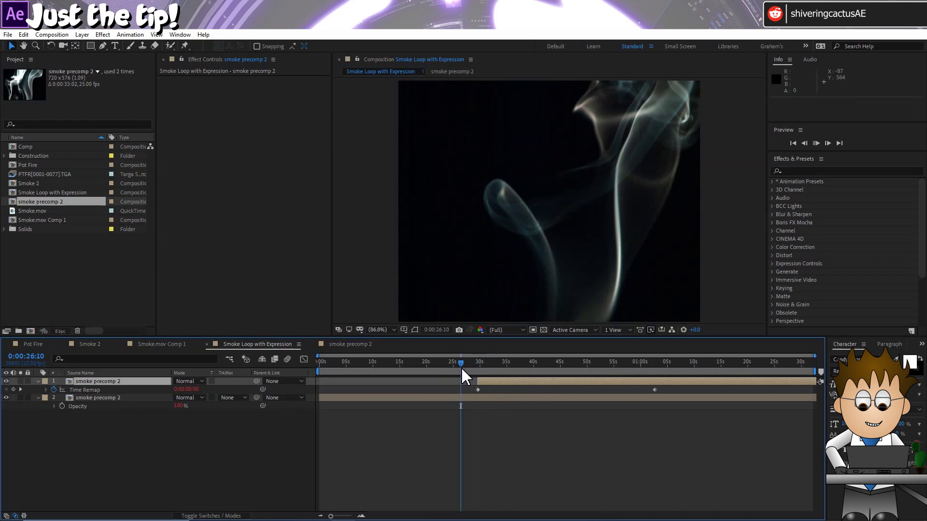
{"action": "key", "text": "space"}
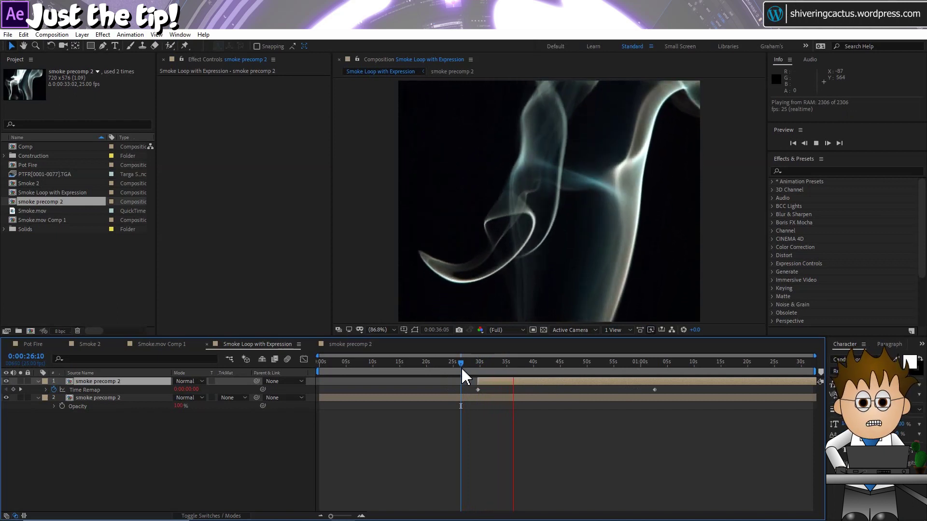
{"action": "left_click", "coordinate": [649, 363]}
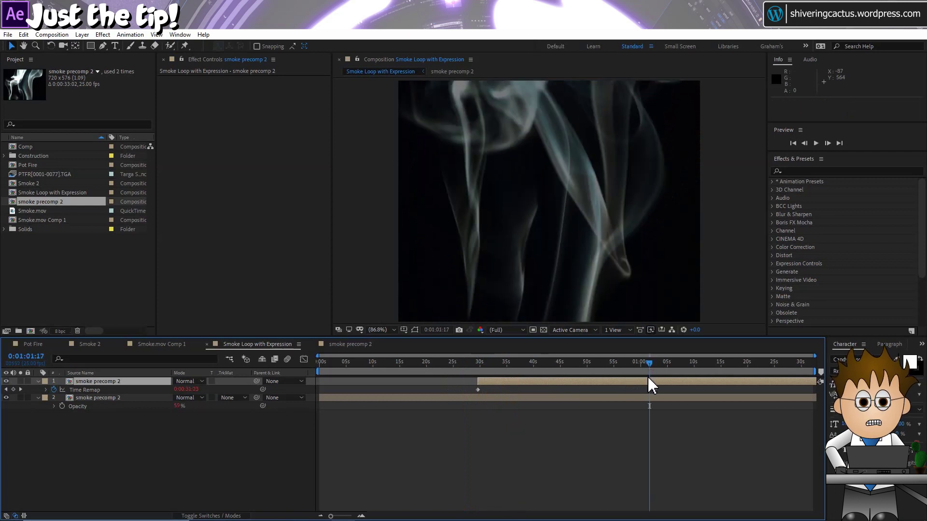
{"action": "key", "text": "space"}
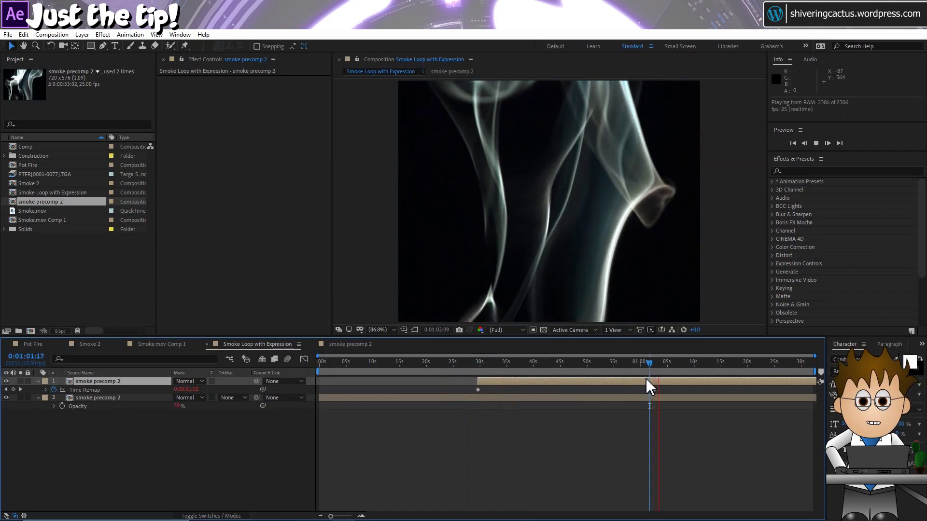